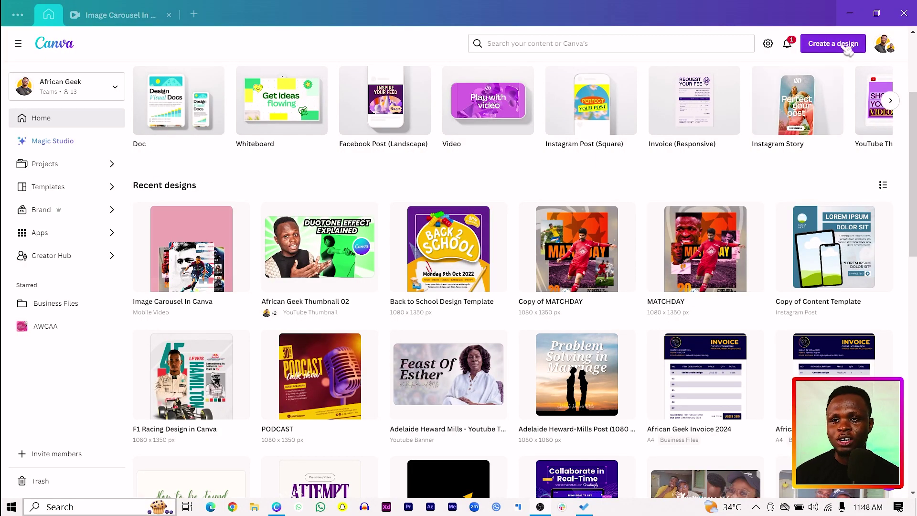
# - Create a new blank design in the Instagram Reel format
pyautogui.click(845, 44)
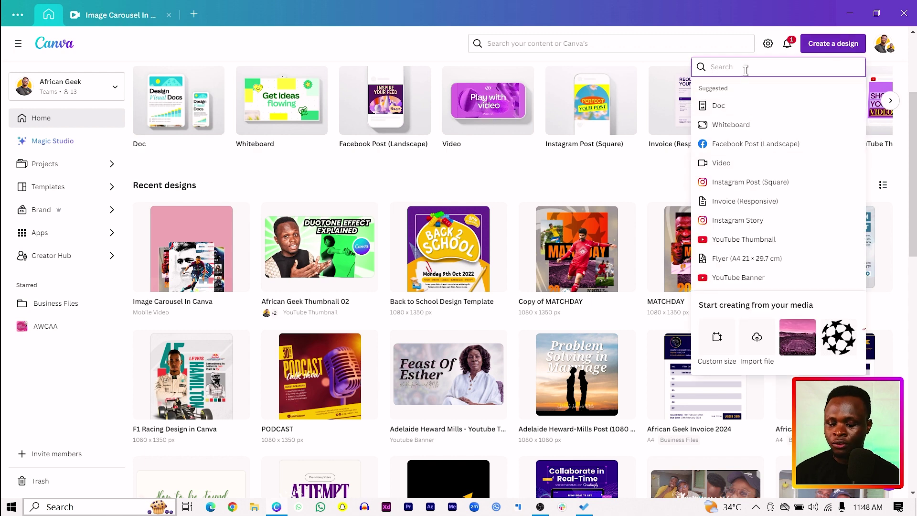
pyautogui.write('instagram reel')
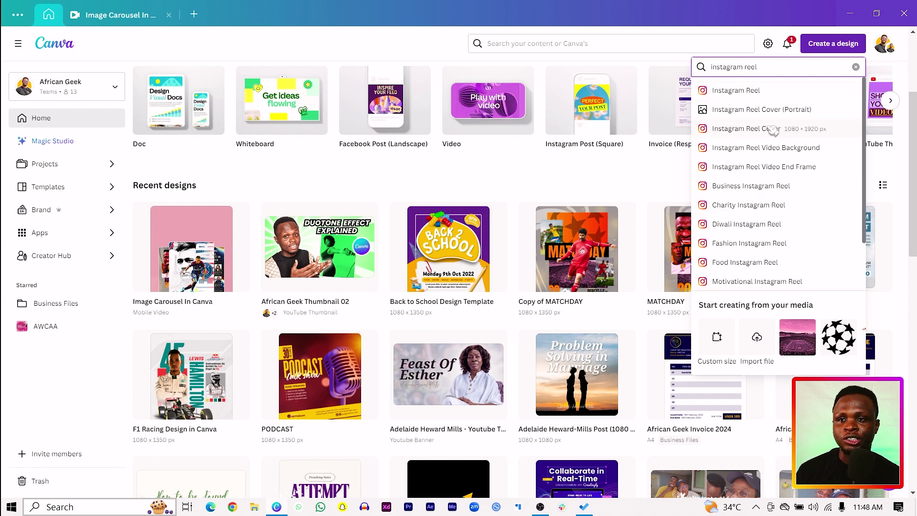
pyautogui.click(792, 96)
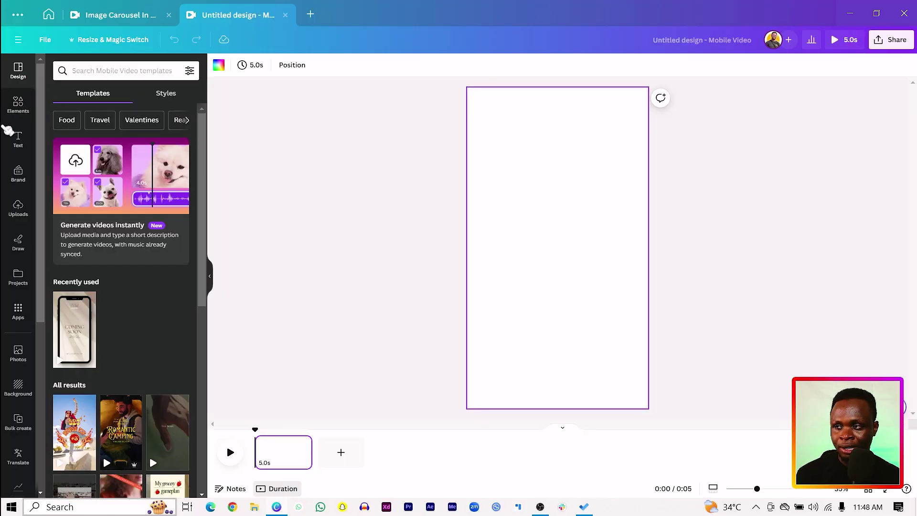
# - Search the photo elements for "platform" and add the pink podium surrounded by clouds to the page
pyautogui.click(18, 102)
pyautogui.click(87, 70)
pyautogui.write('platform')
pyautogui.press('Return')
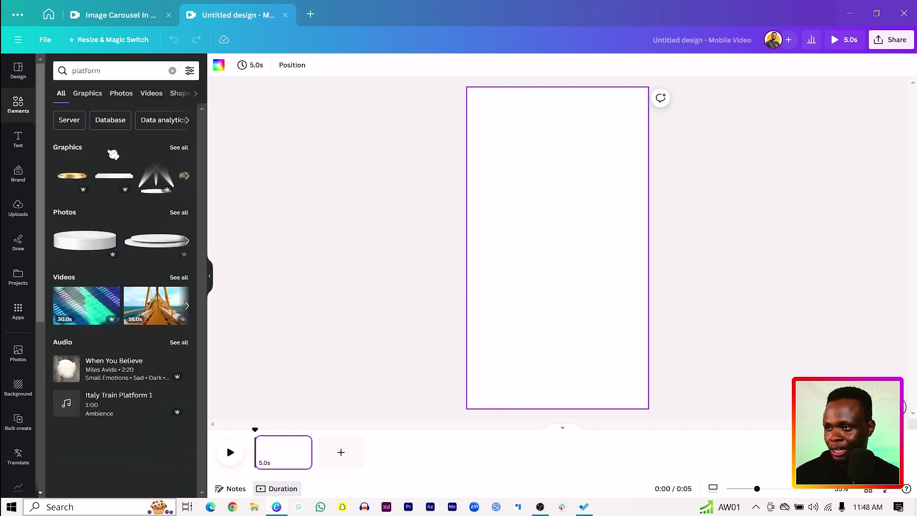
pyautogui.click(121, 94)
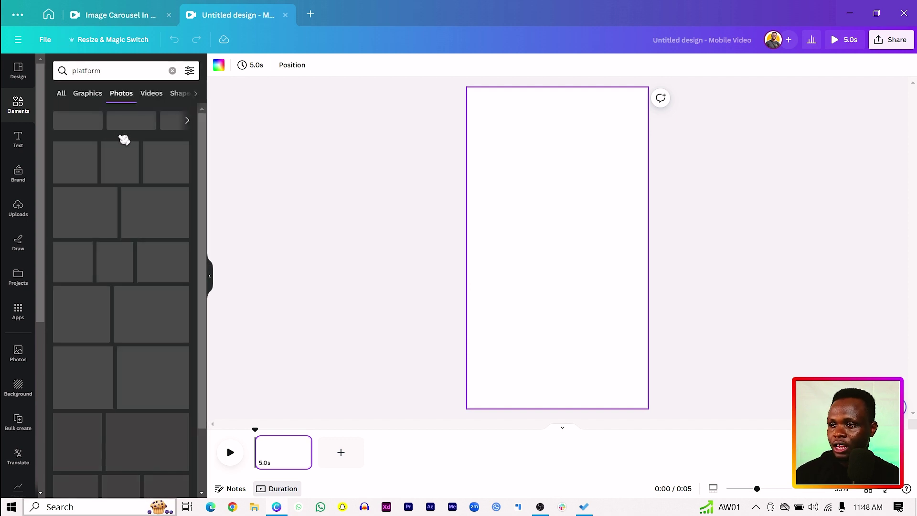
pyautogui.scroll(-10, 179, 405)
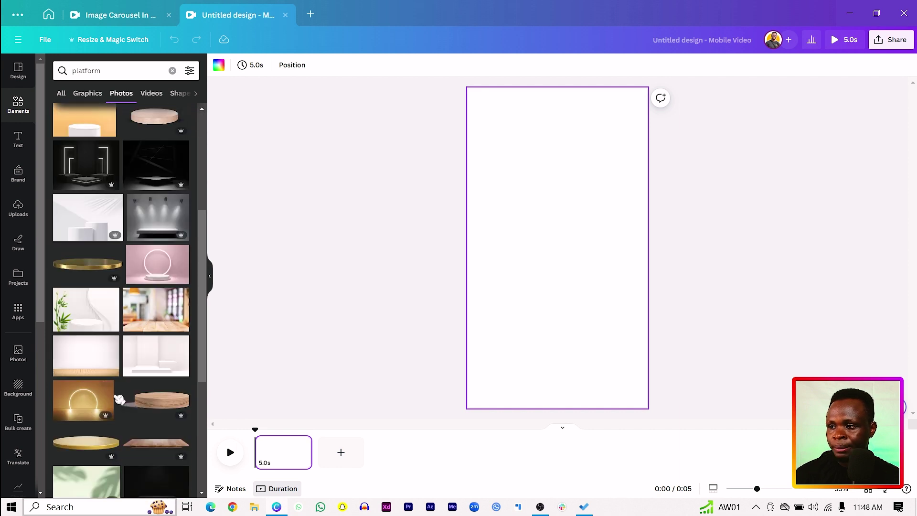
pyautogui.scroll(10, 120, 398)
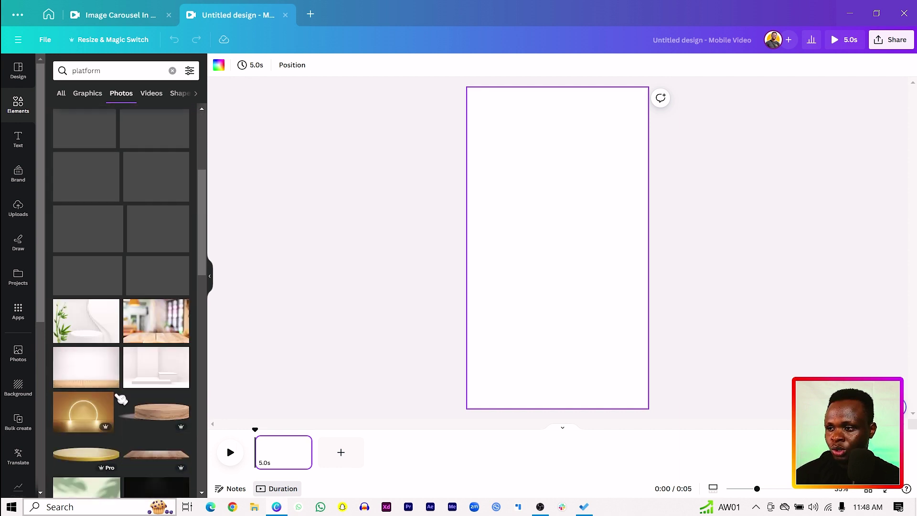
pyautogui.click(76, 255)
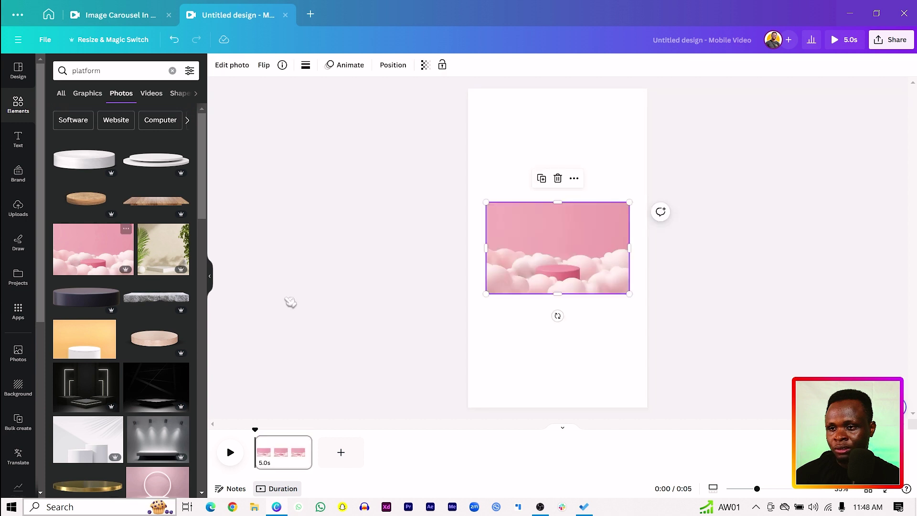
pyautogui.scroll(-5, 91, 317)
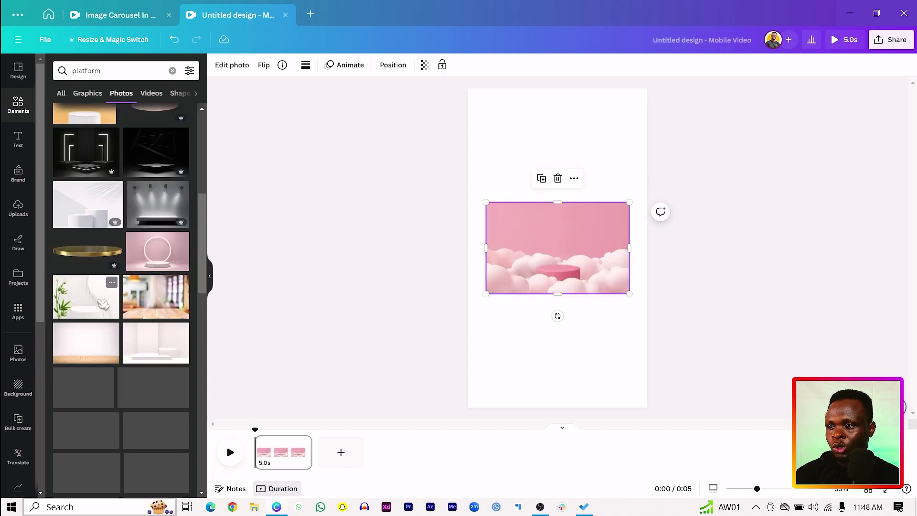
pyautogui.moveTo(164, 251); pyautogui.dragTo(578, 330)
pyautogui.press('Delete')
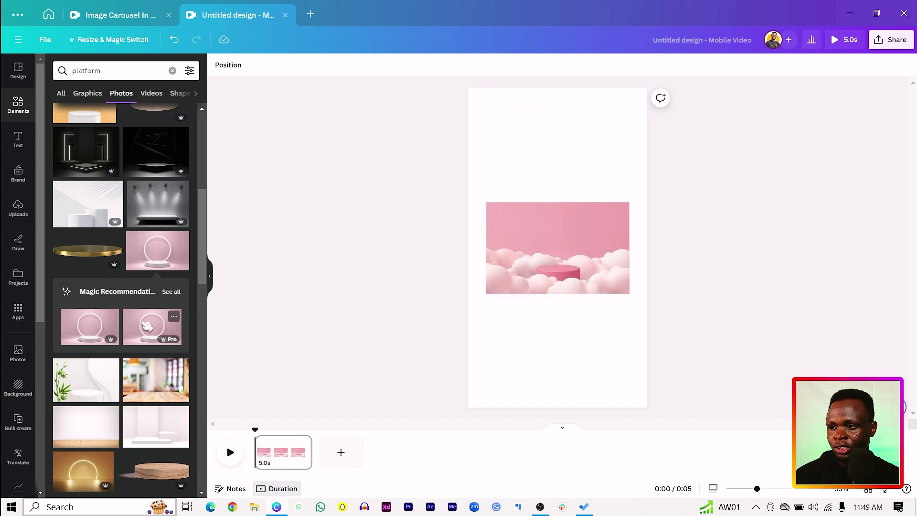
# - Enlarge the pink podium photo until it covers the whole page, and set it as the page background
pyautogui.click(539, 276)
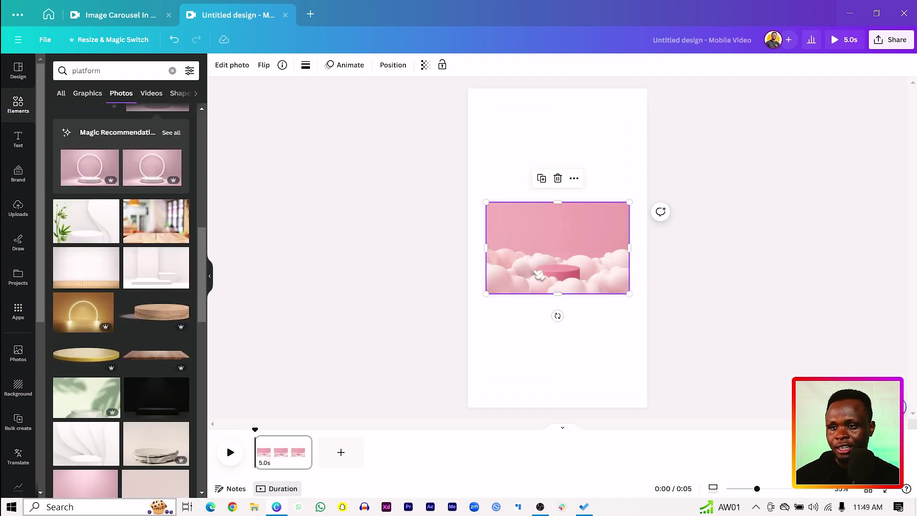
pyautogui.moveTo(480, 301); pyautogui.dragTo(366, 480)
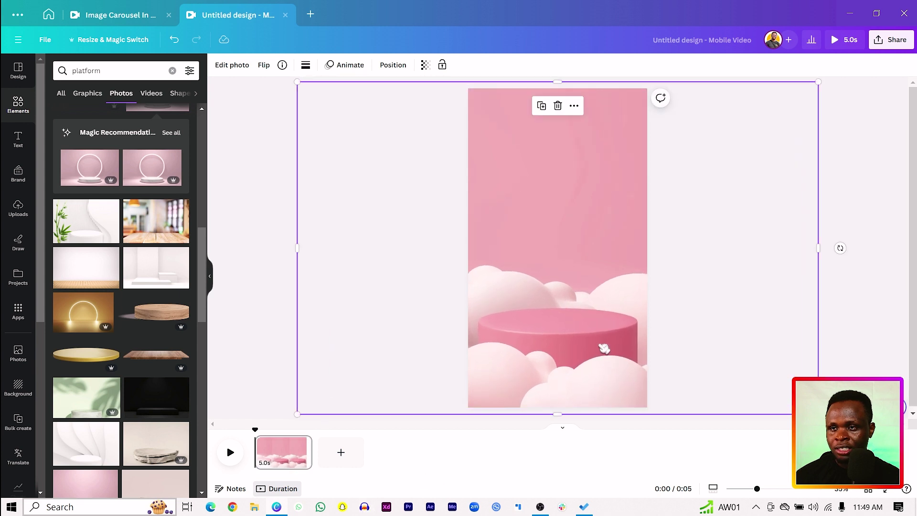
pyautogui.moveTo(550, 335); pyautogui.dragTo(546, 336)
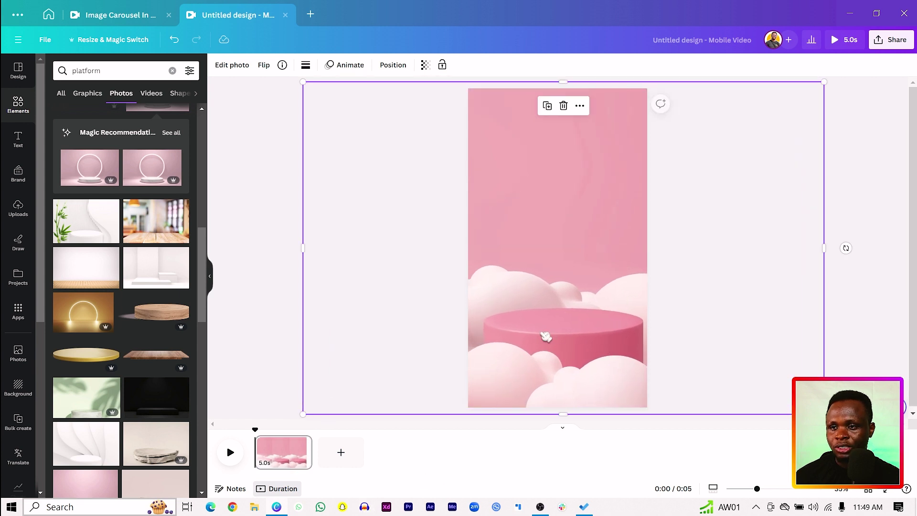
pyautogui.rightClick(563, 279)
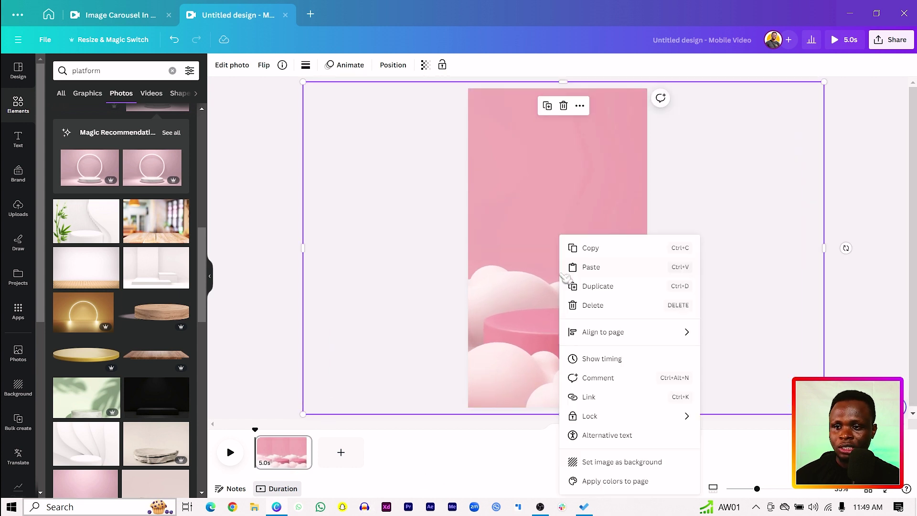
pyautogui.click(618, 462)
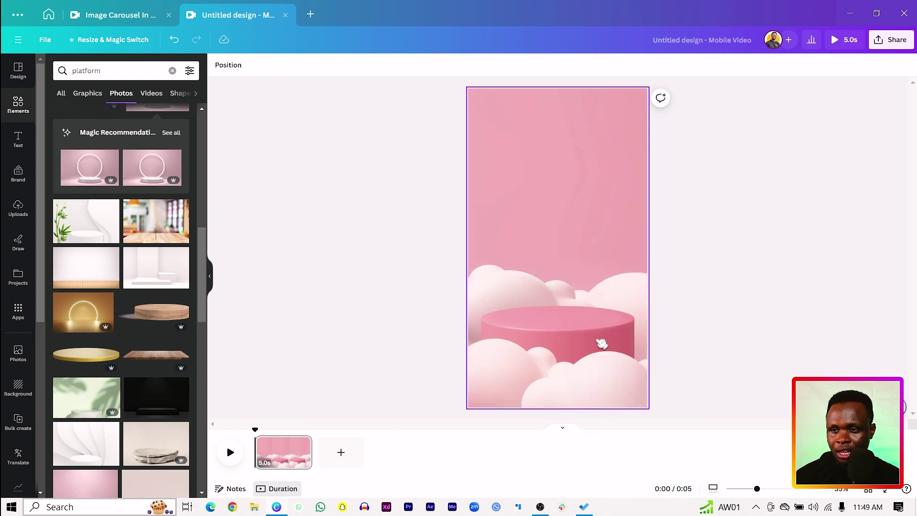
pyautogui.doubleClick(545, 138)
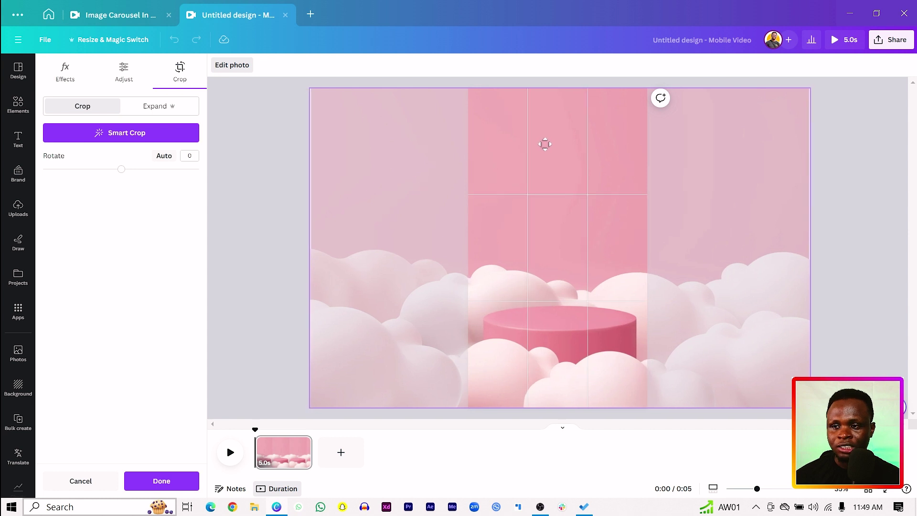
pyautogui.click(242, 275)
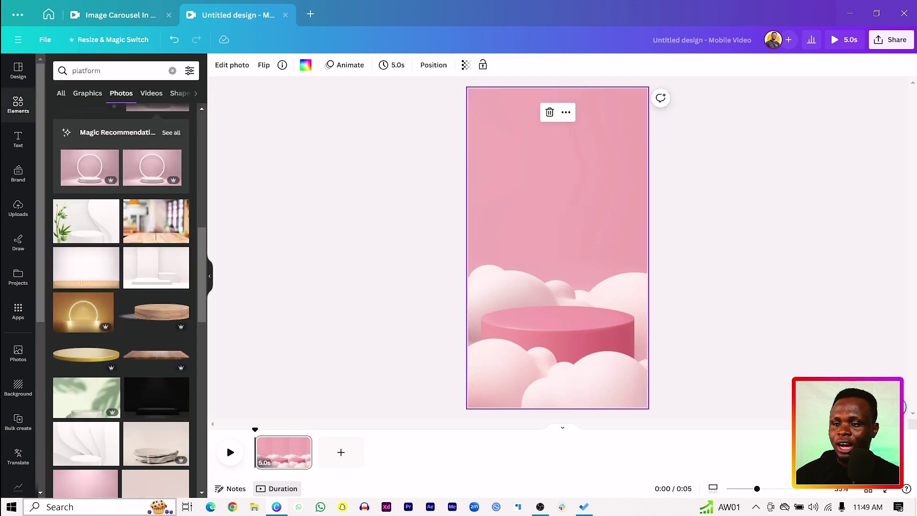
# - Add the uploaded "Tarde de Loge" flyer to the page and centre it above the podium
pyautogui.click(26, 217)
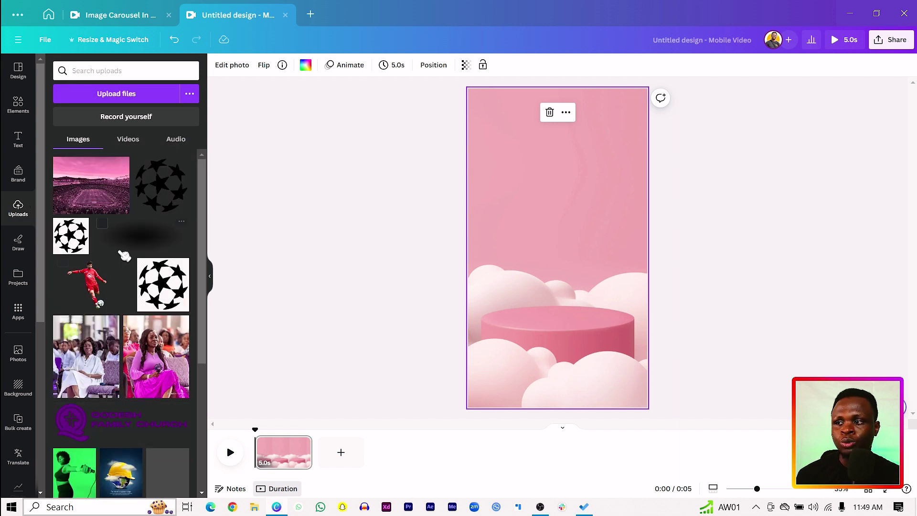
pyautogui.scroll(-5, 115, 261)
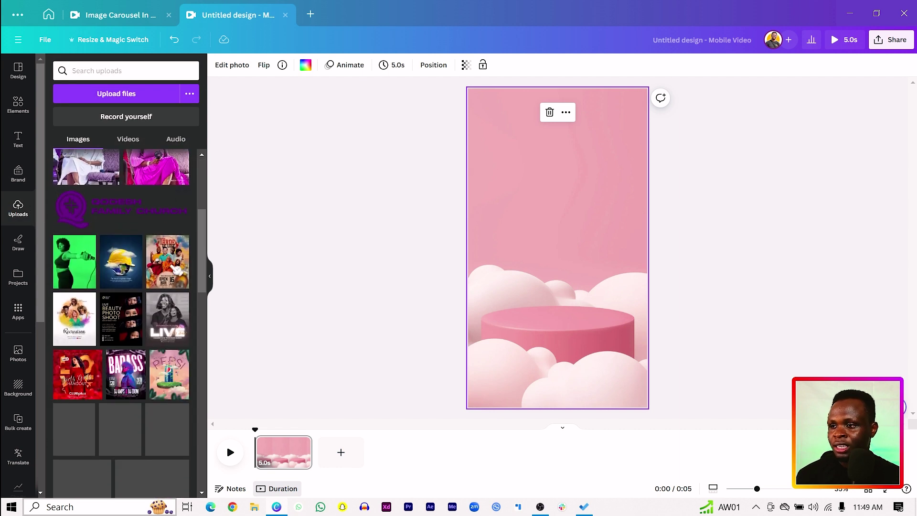
pyautogui.click(171, 269)
pyautogui.moveTo(559, 251); pyautogui.dragTo(538, 203)
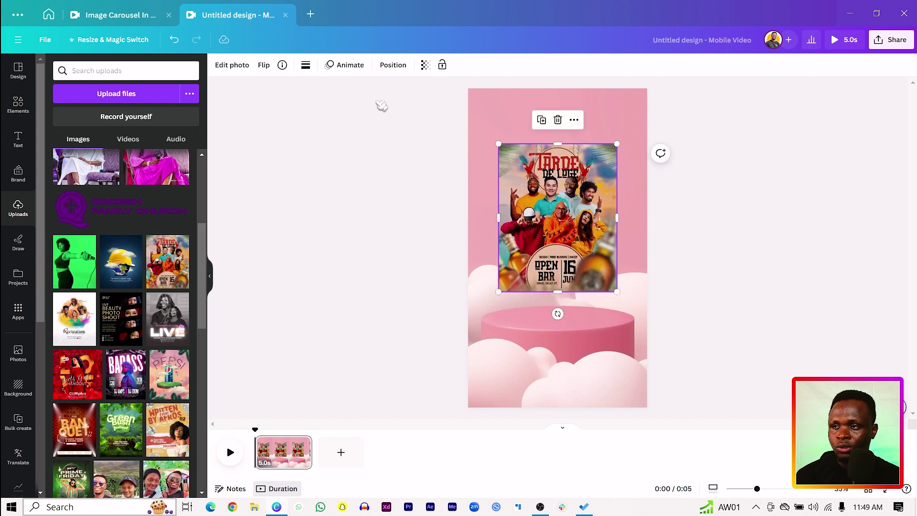
# - Give the flyer rounded corners and a solid white border with a weight of 4
pyautogui.click(306, 66)
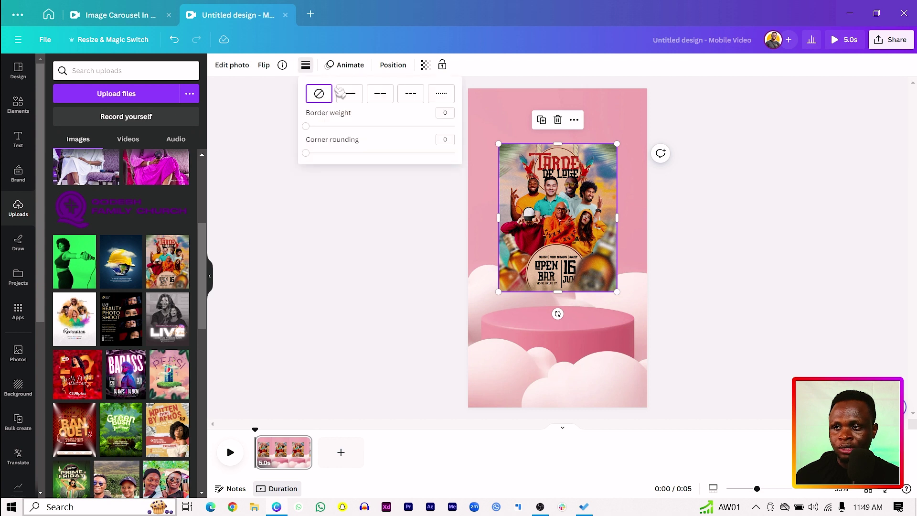
pyautogui.click(361, 100)
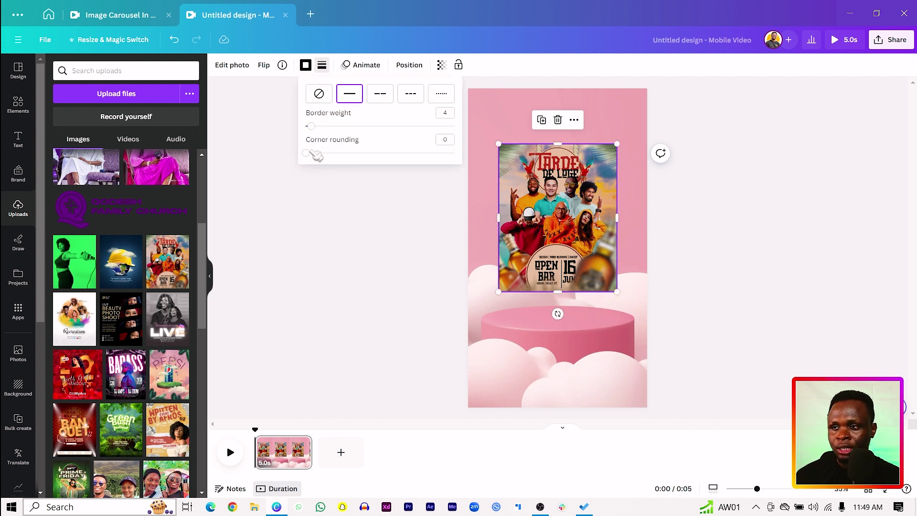
pyautogui.moveTo(311, 154); pyautogui.dragTo(316, 155)
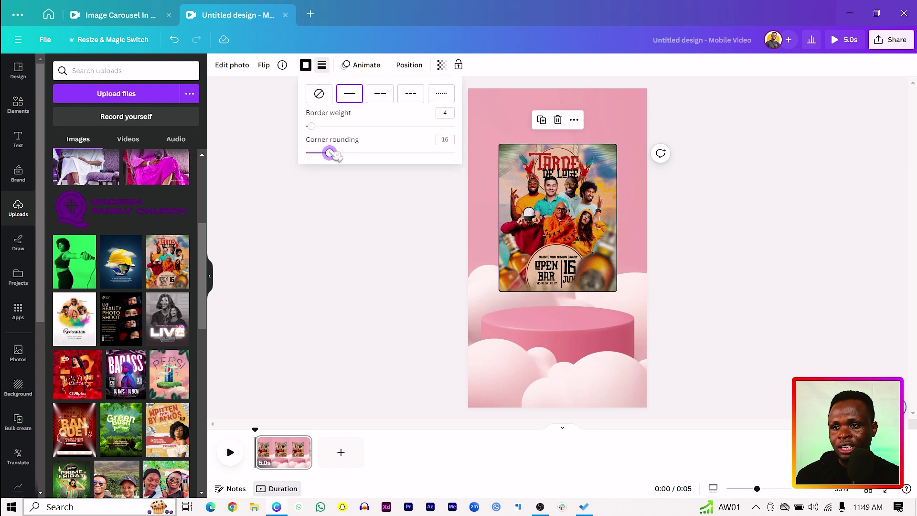
pyautogui.moveTo(343, 155); pyautogui.dragTo(343, 155)
pyautogui.click(307, 66)
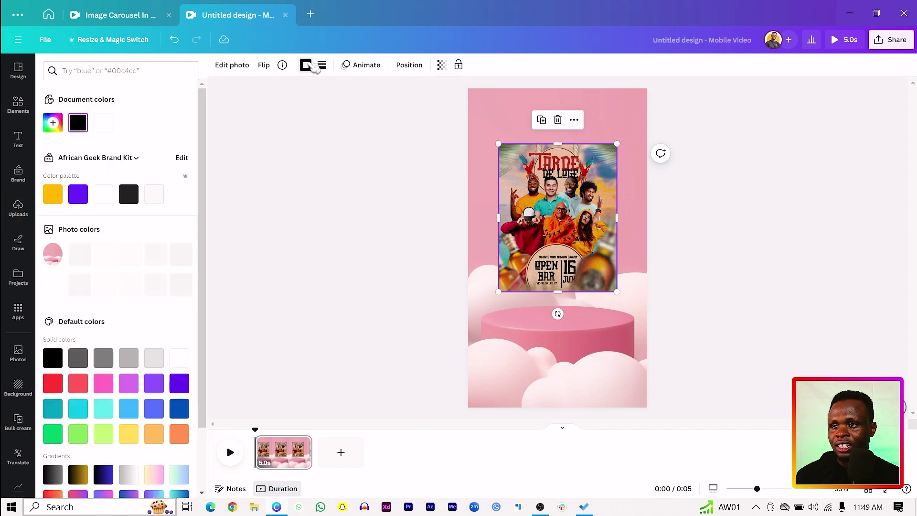
pyautogui.click(108, 126)
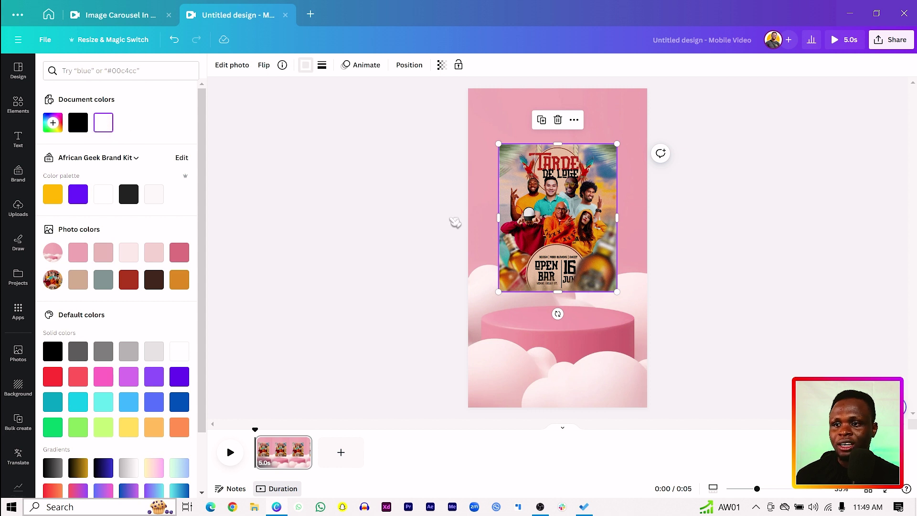
pyautogui.click(329, 263)
# - Shrink the flyer slightly and keep it centred just above the podium
pyautogui.click(514, 234)
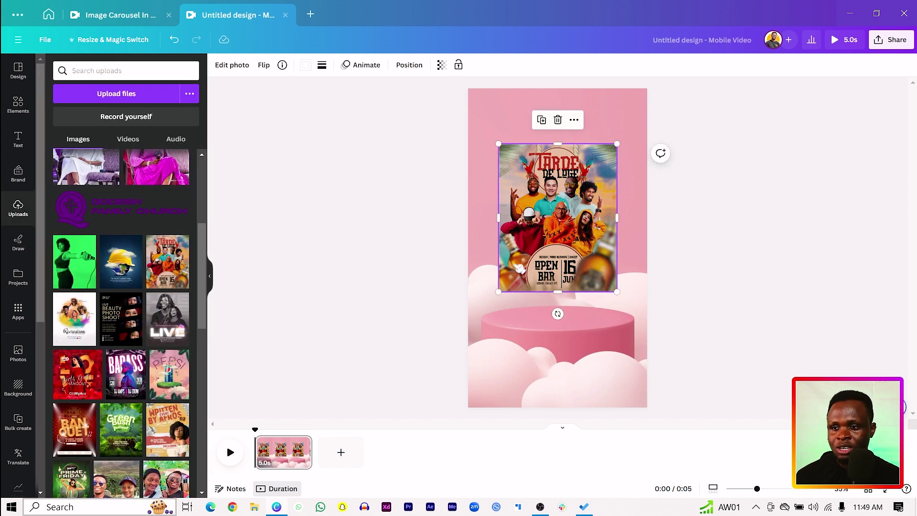
pyautogui.moveTo(497, 294); pyautogui.dragTo(519, 292)
pyautogui.moveTo(530, 241); pyautogui.dragTo(536, 249)
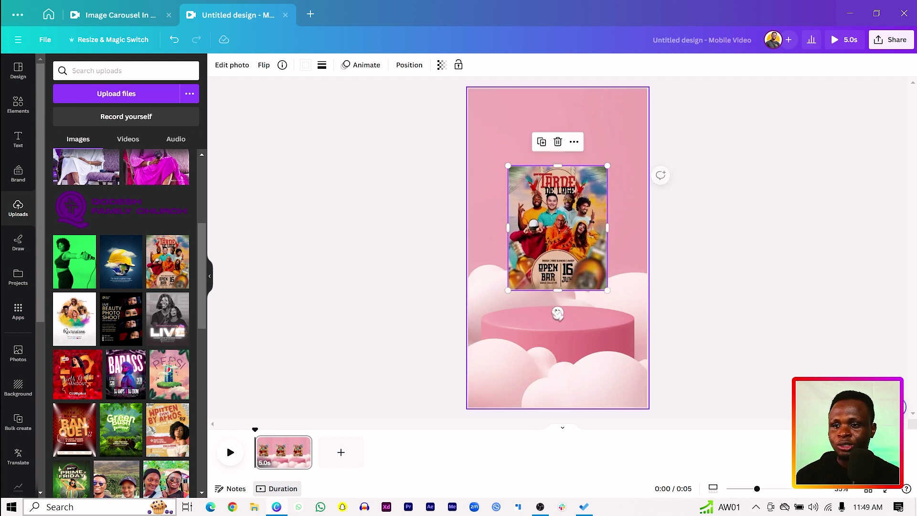
pyautogui.doubleClick(554, 340)
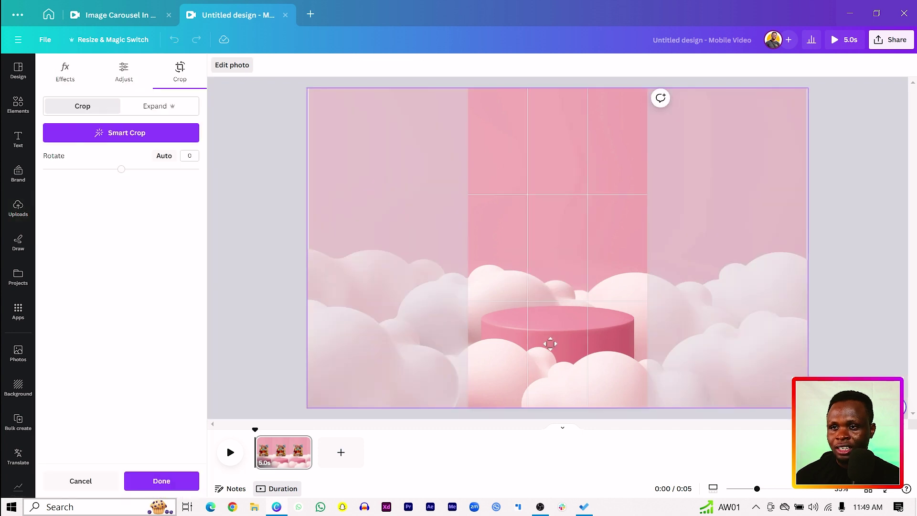
pyautogui.click(293, 270)
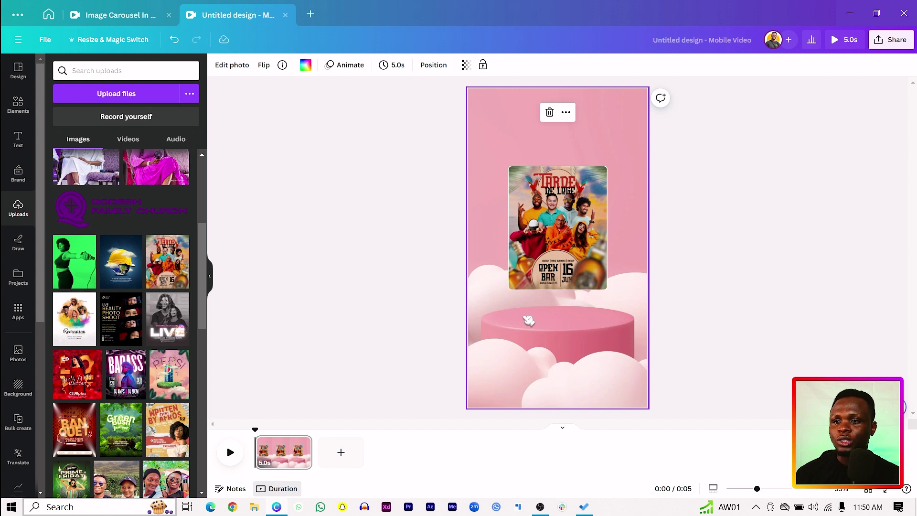
# - Duplicate the flyer three times, moving one copy to the page's upper left and another to its lower right
pyautogui.click(544, 254)
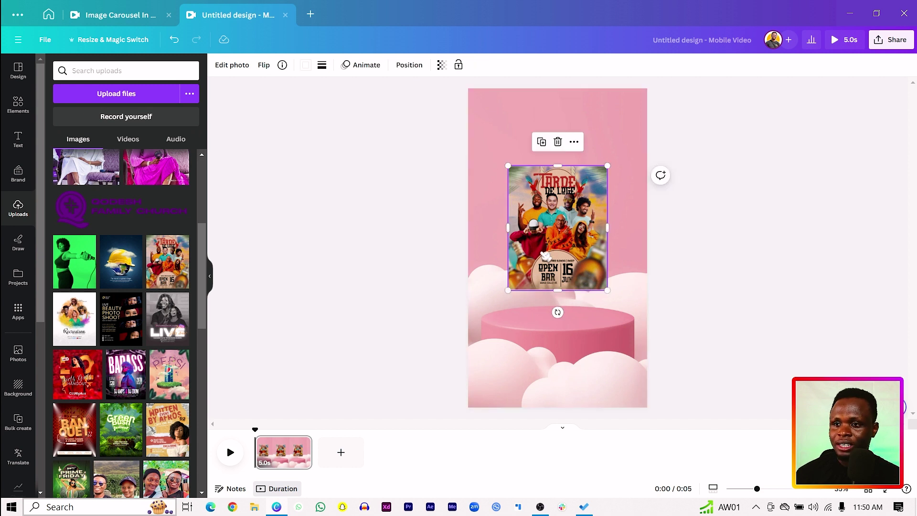
pyautogui.hotkey('ctrl', 'd')
pyautogui.moveTo(544, 255); pyautogui.dragTo(483, 173)
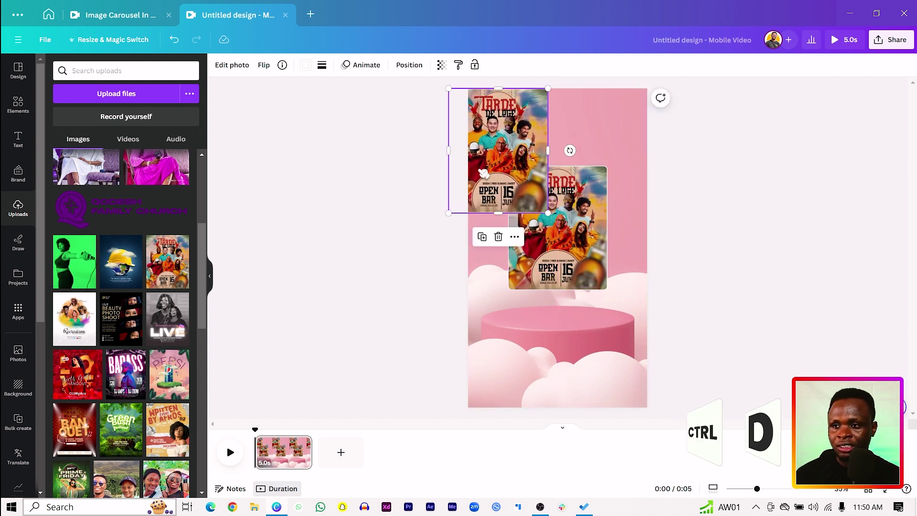
pyautogui.hotkey('ctrl', 'd')
pyautogui.moveTo(492, 141); pyautogui.dragTo(648, 352)
pyautogui.hotkey('ctrl', 'd')
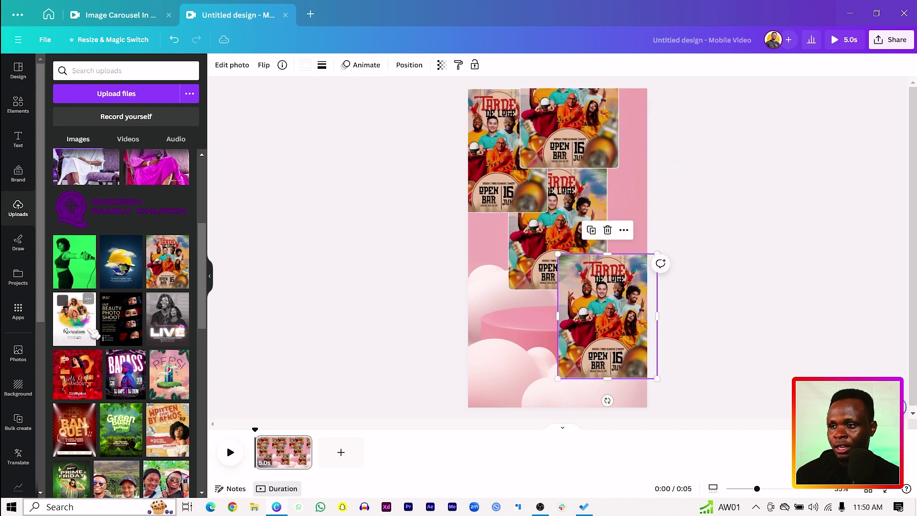
# - Replace the upper-left flyer copy's image with the uploaded Badass flyer and move the neighbouring copy to the page's upper-right corner
pyautogui.scroll(-3, 91, 311)
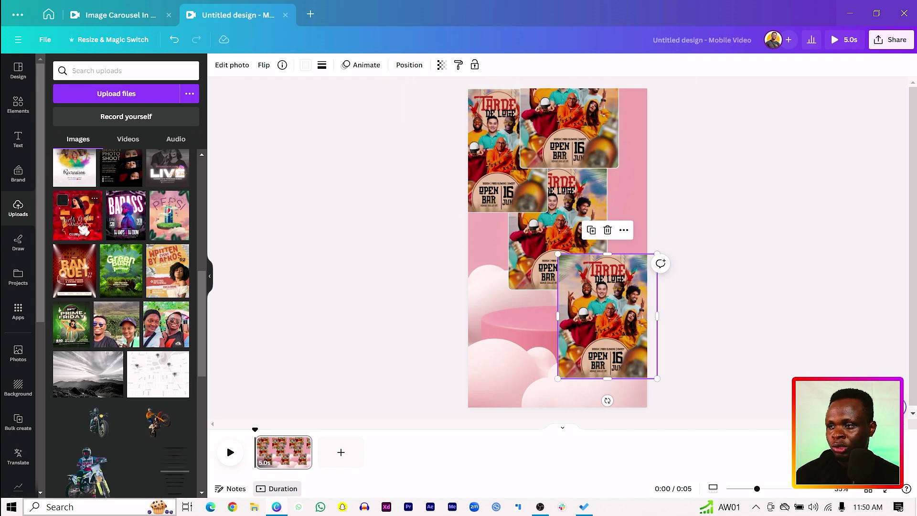
pyautogui.moveTo(125, 215); pyautogui.dragTo(494, 151)
pyautogui.moveTo(581, 135); pyautogui.dragTo(638, 160)
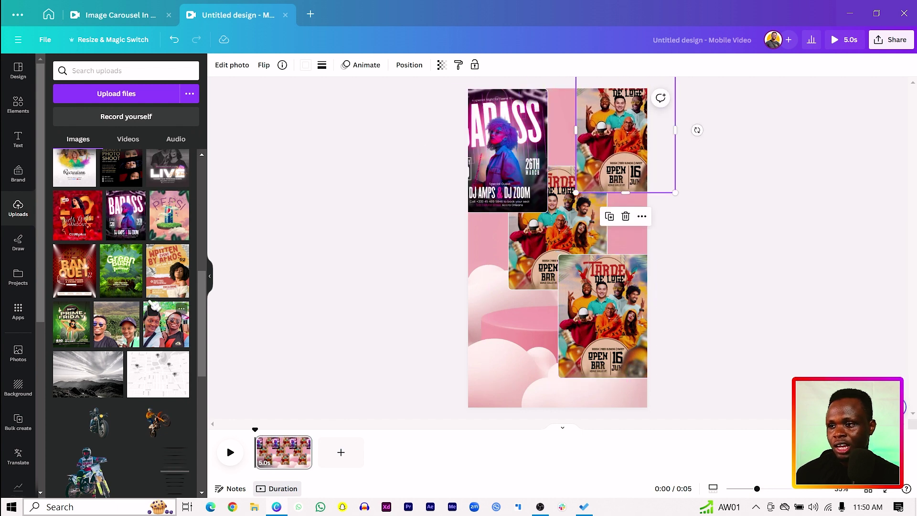
# - Replace the upper-right flyer copy's image with the uploaded Live flyer and the lower-right copy's image with the Banquet flyer
pyautogui.scroll(3, 154, 310)
pyautogui.moveTo(179, 319); pyautogui.dragTo(617, 141)
pyautogui.scroll(-3, 113, 393)
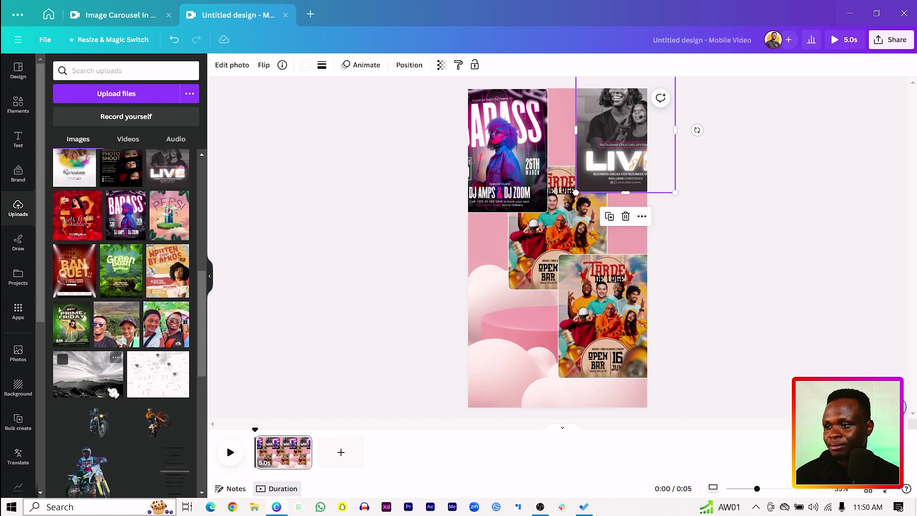
pyautogui.moveTo(100, 277); pyautogui.dragTo(592, 335)
pyautogui.moveTo(578, 368); pyautogui.dragTo(578, 370)
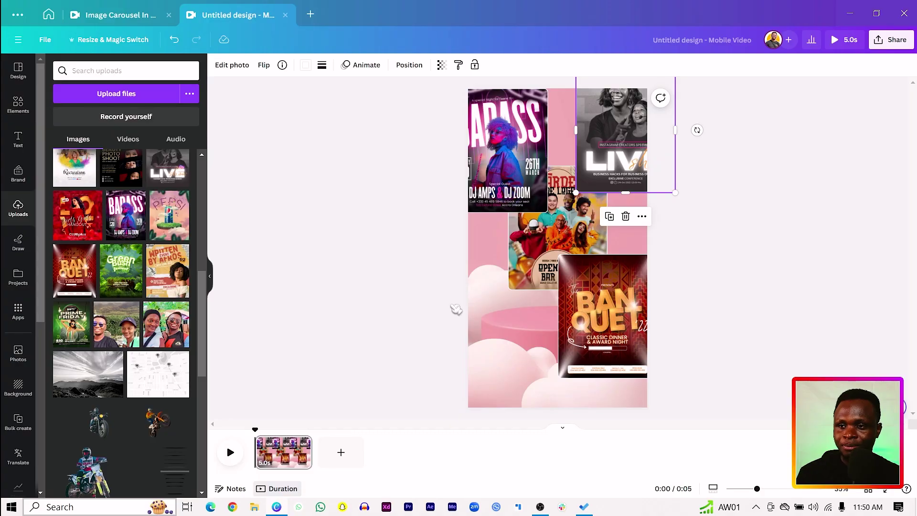
# - Line up the Badass and Live flyers on either side of the centre flyer and move the Banquet flyer to the page's lower edge
pyautogui.moveTo(502, 165); pyautogui.dragTo(494, 242)
pyautogui.moveTo(626, 161); pyautogui.dragTo(599, 218)
pyautogui.click(532, 236)
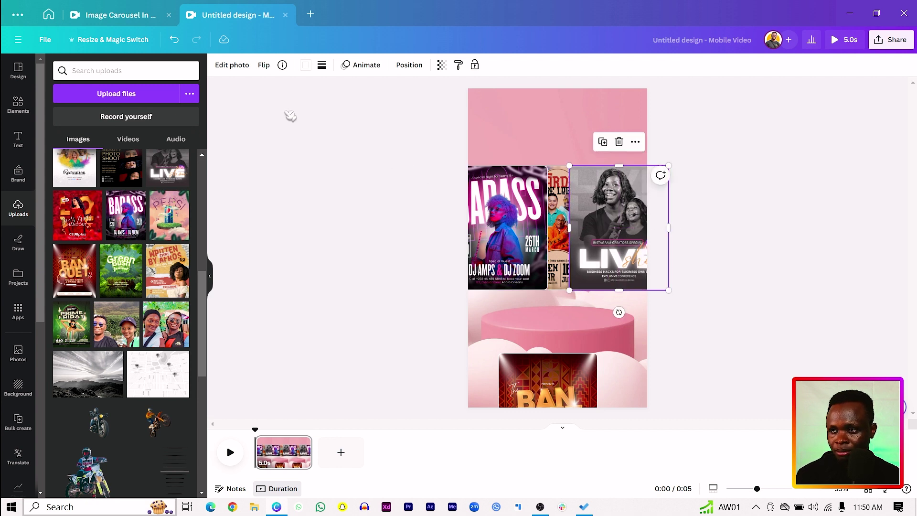
# - Shrink the Badass and Live flyers together about their shared centre and place both layers behind the Tarde de Loge flyer
pyautogui.rightClick(604, 236)
pyautogui.moveTo(678, 317)
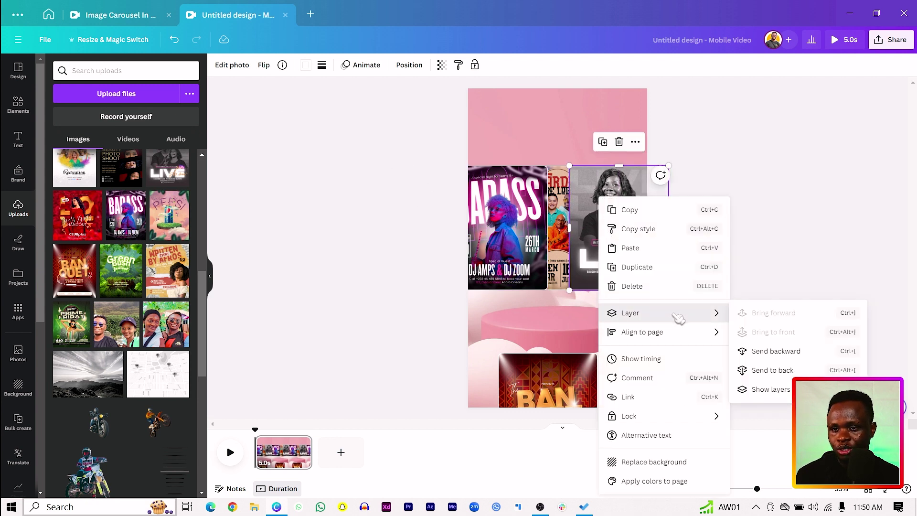
pyautogui.click(768, 389)
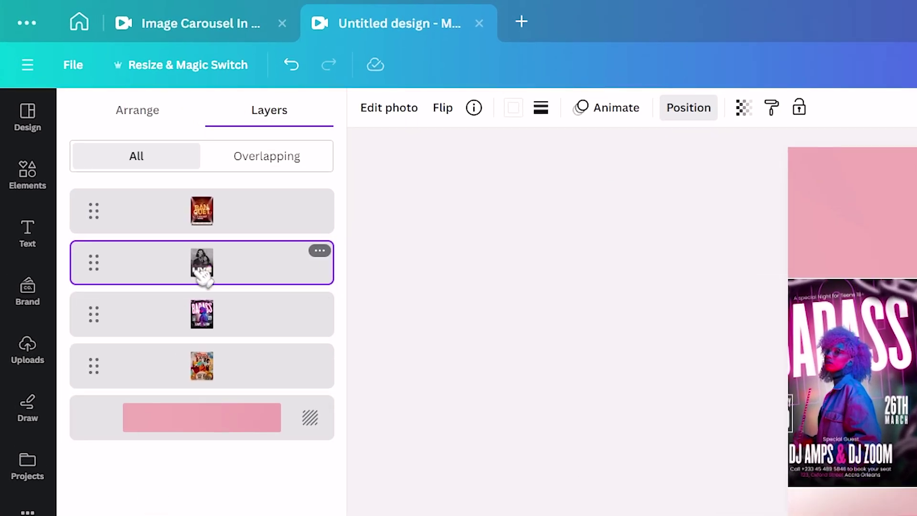
pyautogui.click(206, 315)
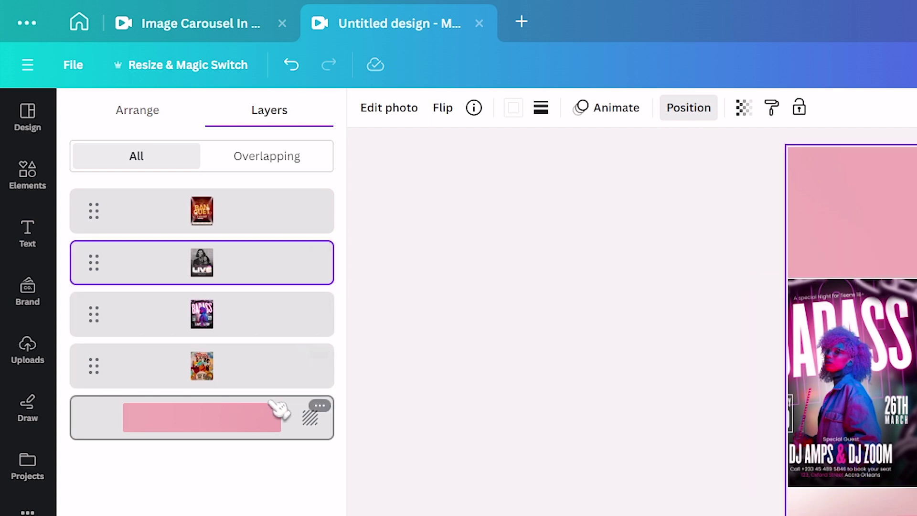
pyautogui.keyDown('shift'); pyautogui.click(287, 323); pyautogui.keyUp('shift')
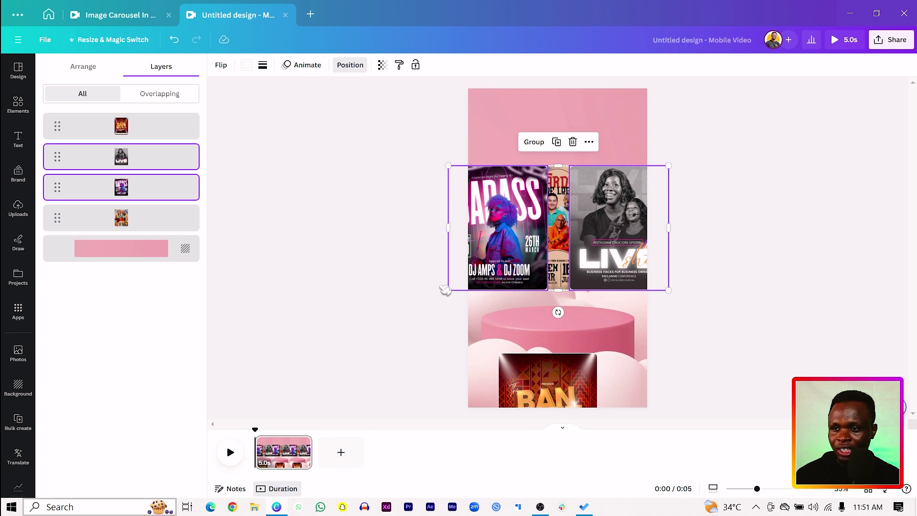
pyautogui.press('alt')
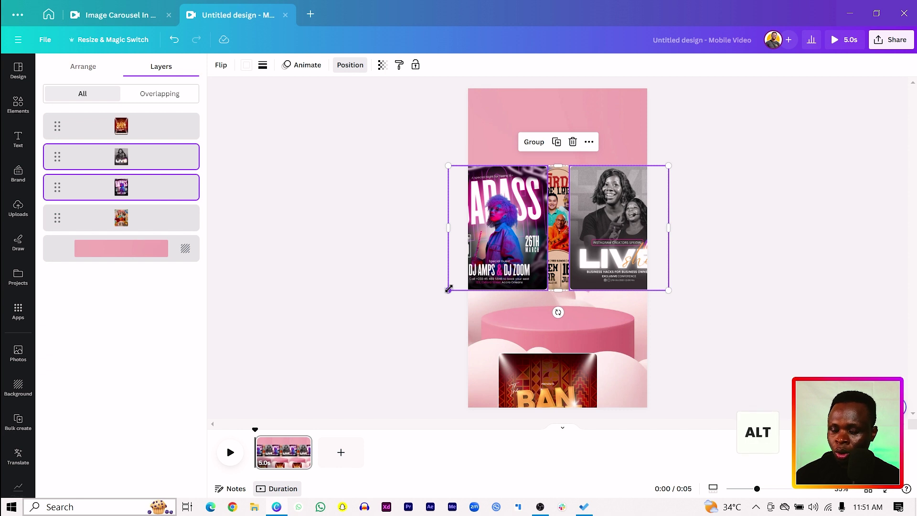
pyautogui.moveTo(449, 289); pyautogui.dragTo(475, 280)
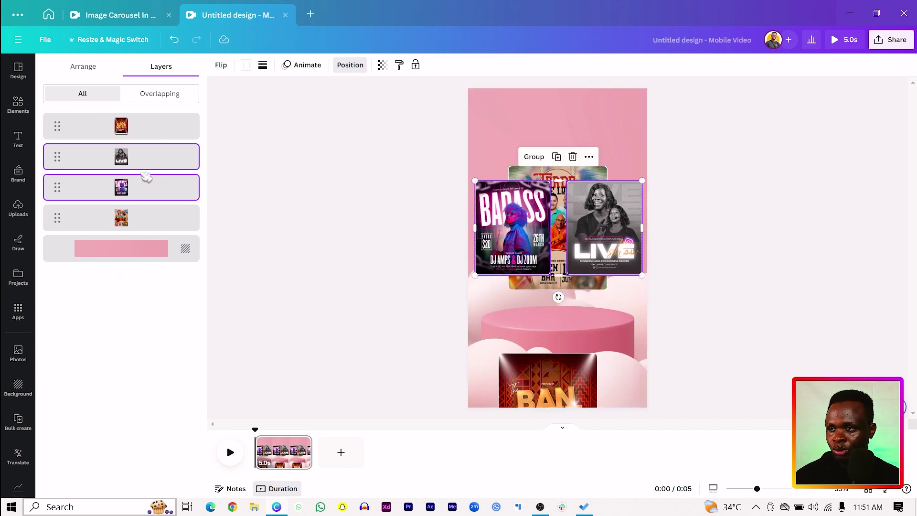
pyautogui.moveTo(131, 194); pyautogui.dragTo(132, 239)
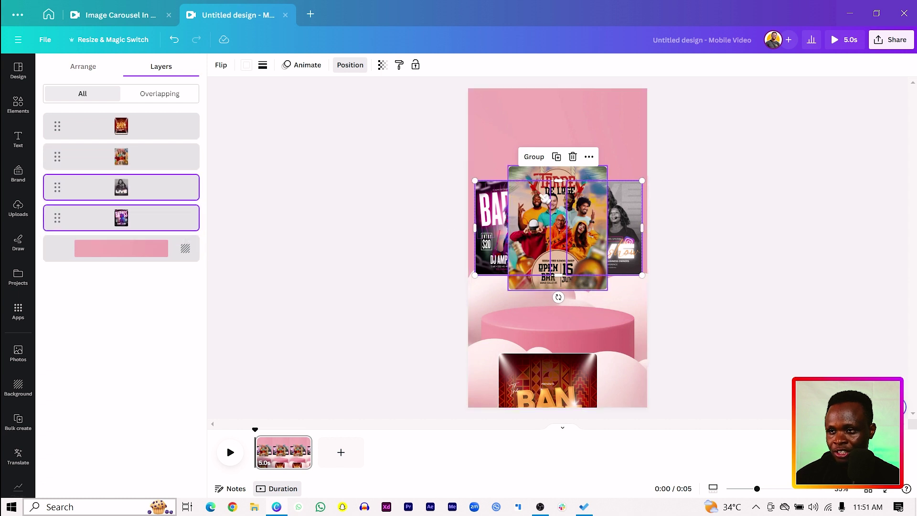
# - Centre the Banquet flyer over the Tarde de Loge flyer and shrink it about its centre until it is smaller than the side flyers
pyautogui.click(18, 209)
pyautogui.click(545, 351)
pyautogui.moveTo(545, 350); pyautogui.dragTo(561, 210)
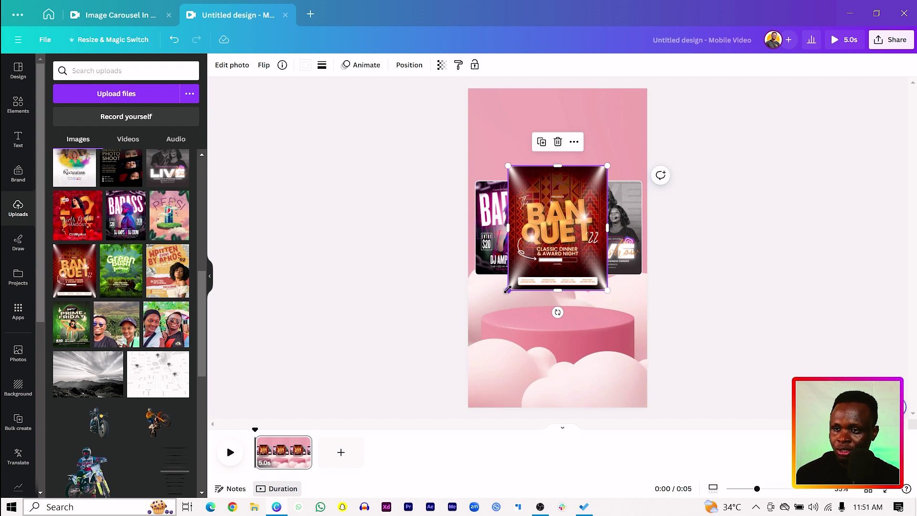
pyautogui.click(368, 230)
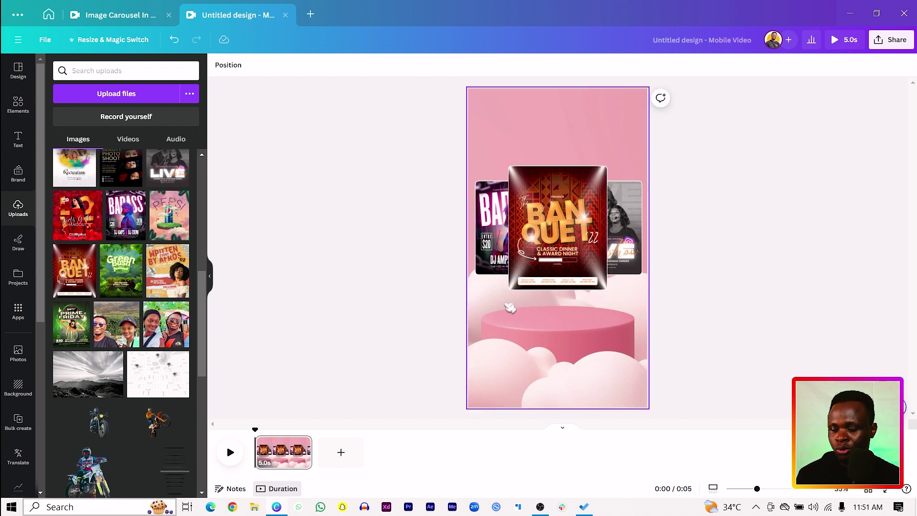
pyautogui.click(538, 261)
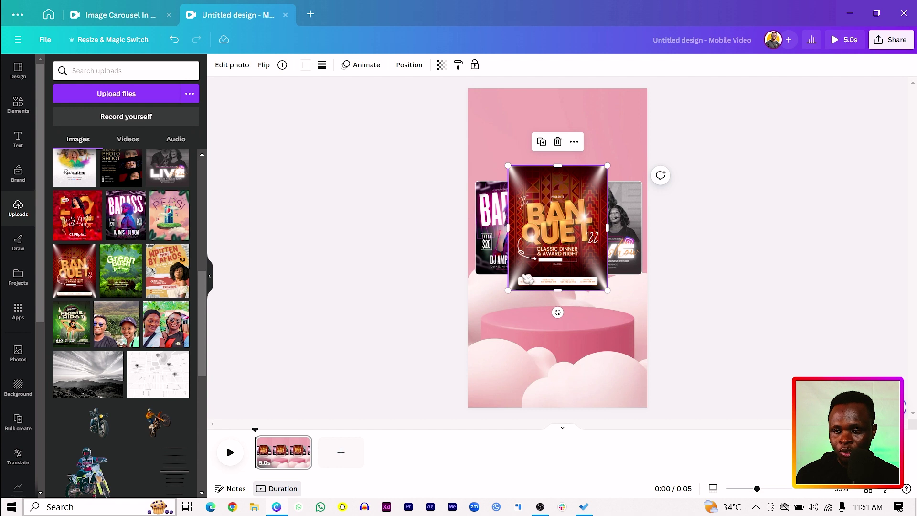
pyautogui.moveTo(508, 290); pyautogui.dragTo(537, 280)
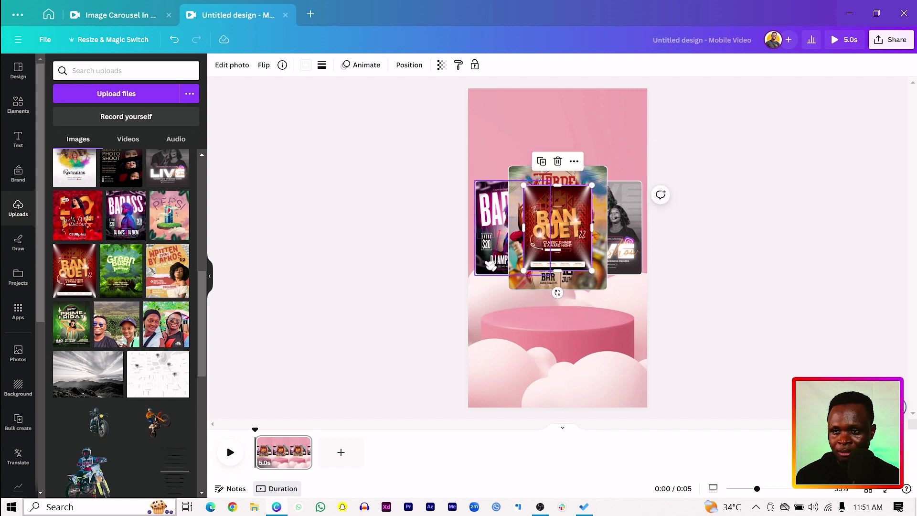
# - Move the Banquet flyer's layer behind all the other flyers, directly above the page background
pyautogui.rightClick(543, 234)
pyautogui.moveTo(637, 317)
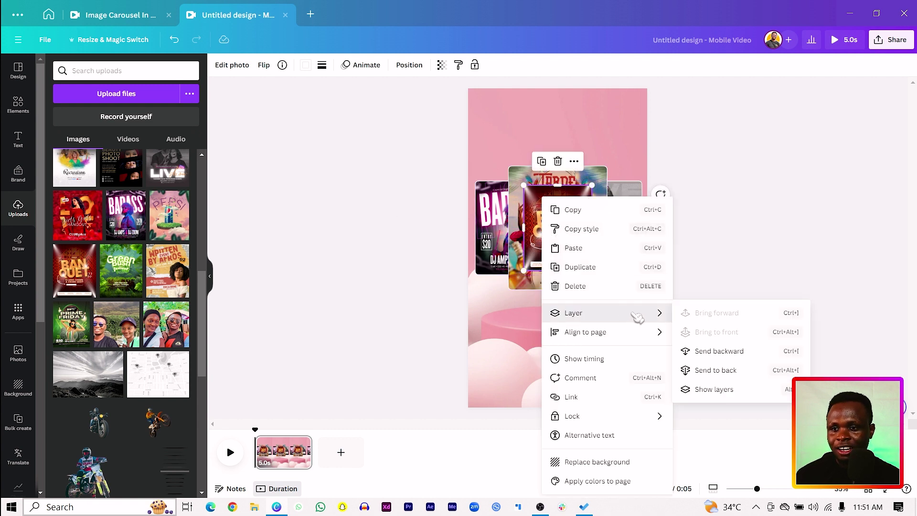
pyautogui.click(716, 389)
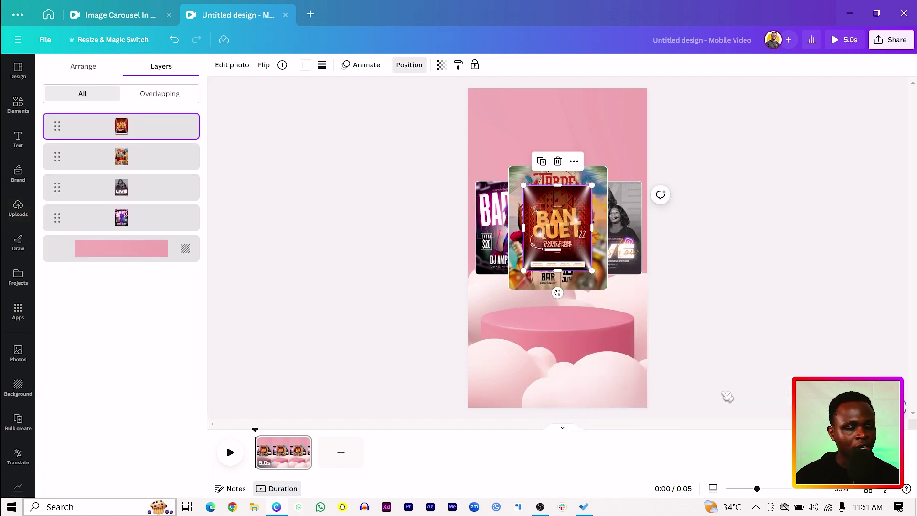
pyautogui.moveTo(165, 130); pyautogui.dragTo(163, 237)
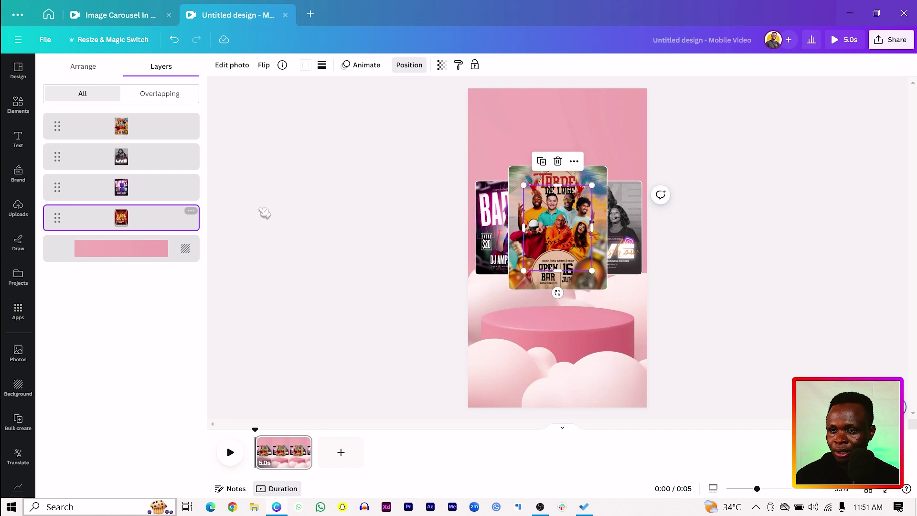
pyautogui.press('Escape')
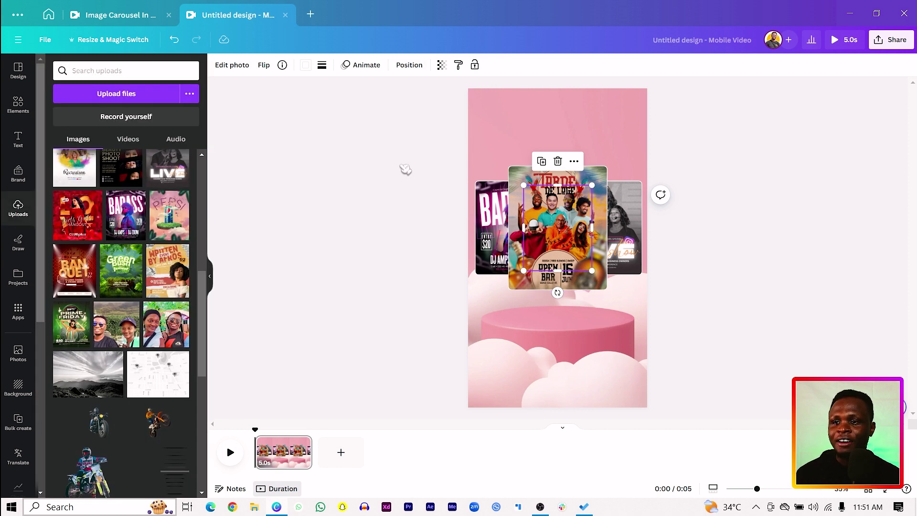
pyautogui.click(384, 269)
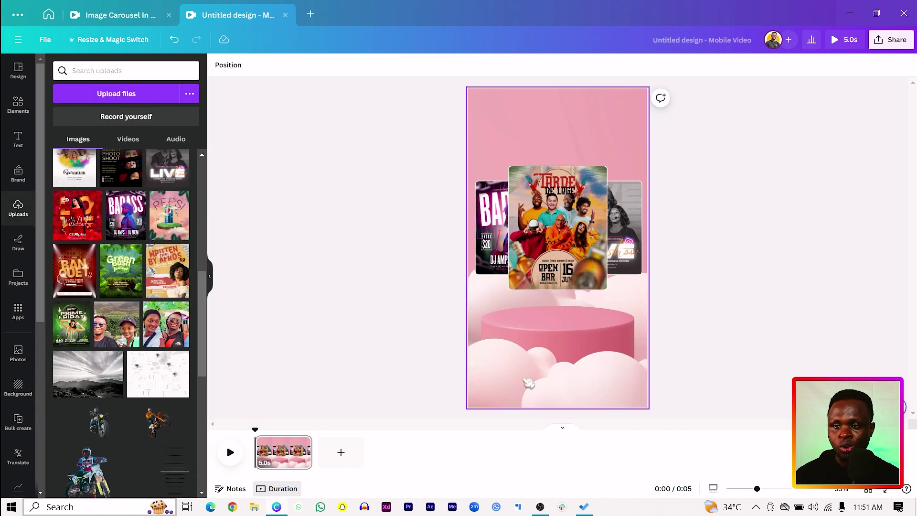
# - Detach the pink podium image from the page background
pyautogui.click(583, 369)
pyautogui.rightClick(609, 344)
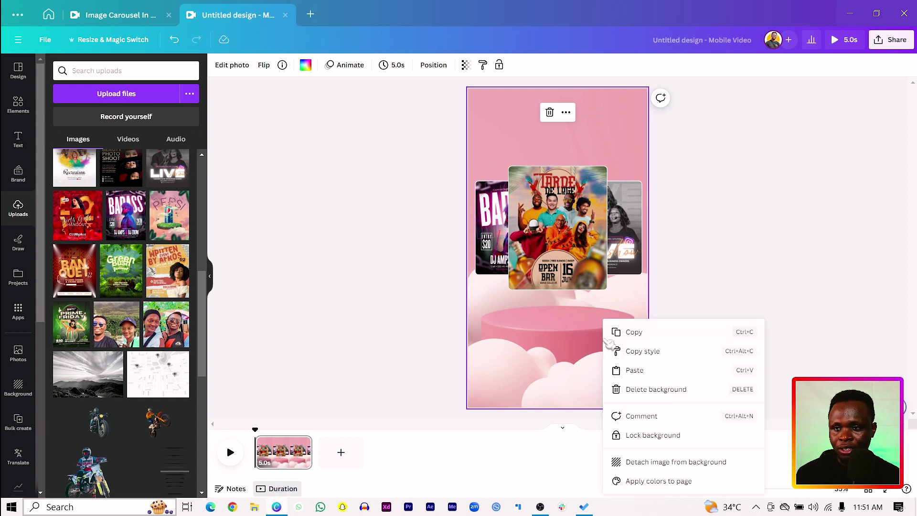
pyautogui.click(664, 465)
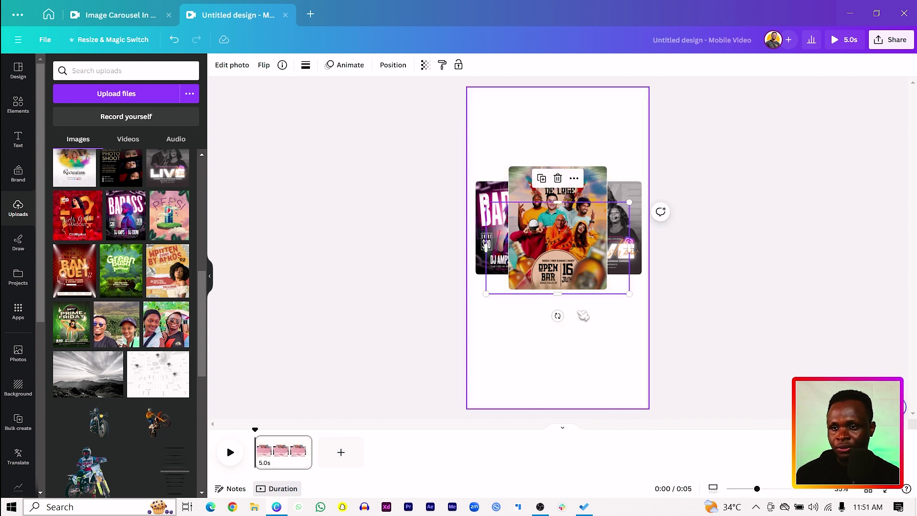
# - Enlarge the detached podium image beyond the page width, send it behind the flyers and position its podium centrally below them
pyautogui.moveTo(594, 287); pyautogui.dragTo(562, 353)
pyautogui.moveTo(607, 291); pyautogui.dragTo(764, 225)
pyautogui.moveTo(659, 313); pyautogui.dragTo(678, 283)
pyautogui.hotkey('ctrl', '[')
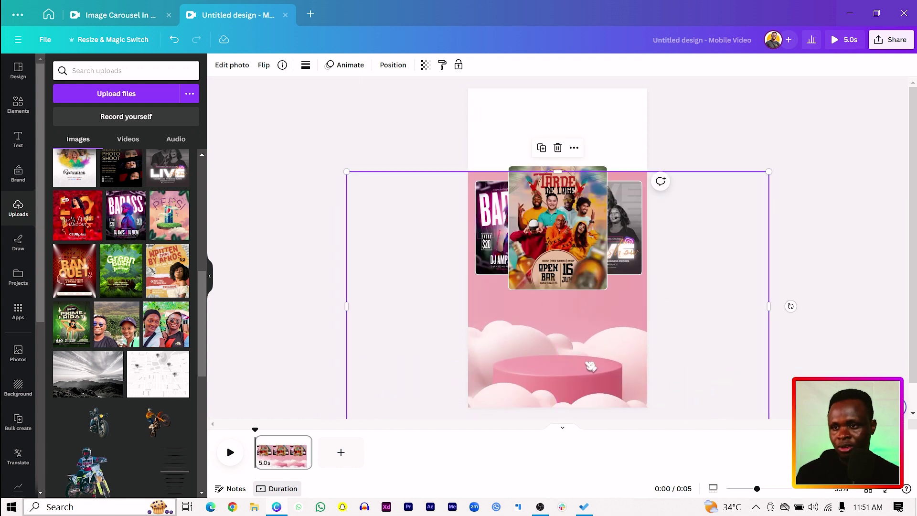
pyautogui.moveTo(573, 374); pyautogui.dragTo(567, 344)
# - Fill the white page background with the pink sampled from the upper part of the podium image
pyautogui.click(508, 117)
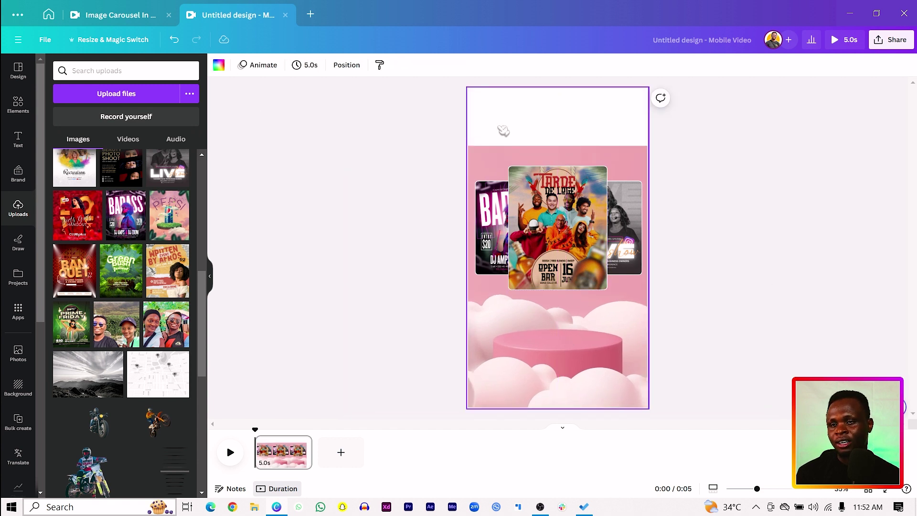
pyautogui.click(219, 66)
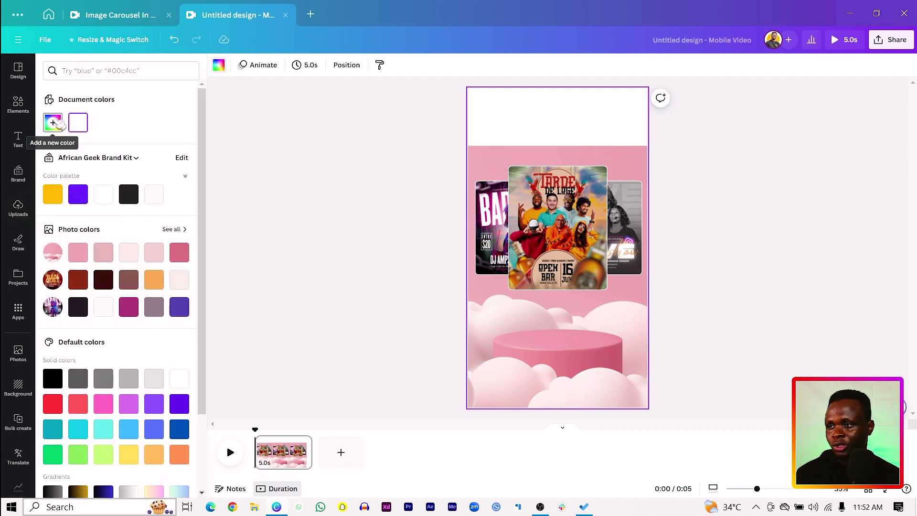
pyautogui.click(55, 124)
pyautogui.click(174, 243)
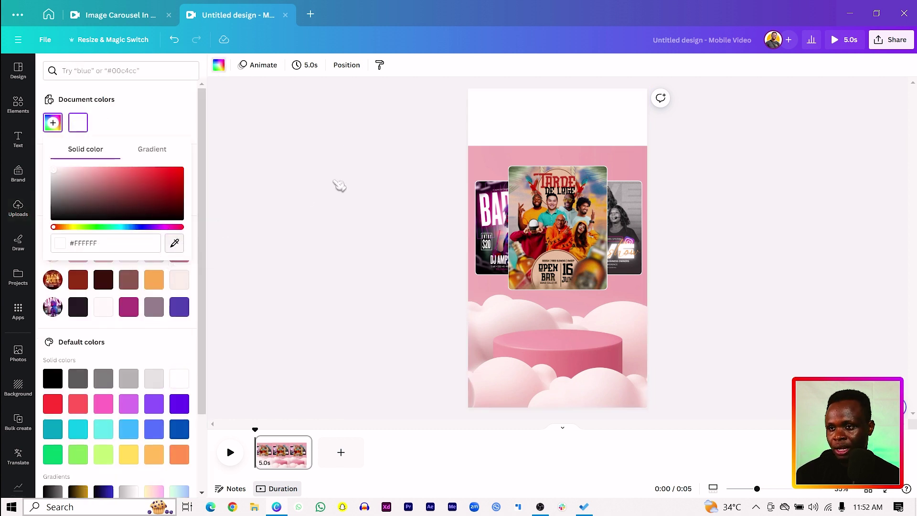
pyautogui.click(489, 161)
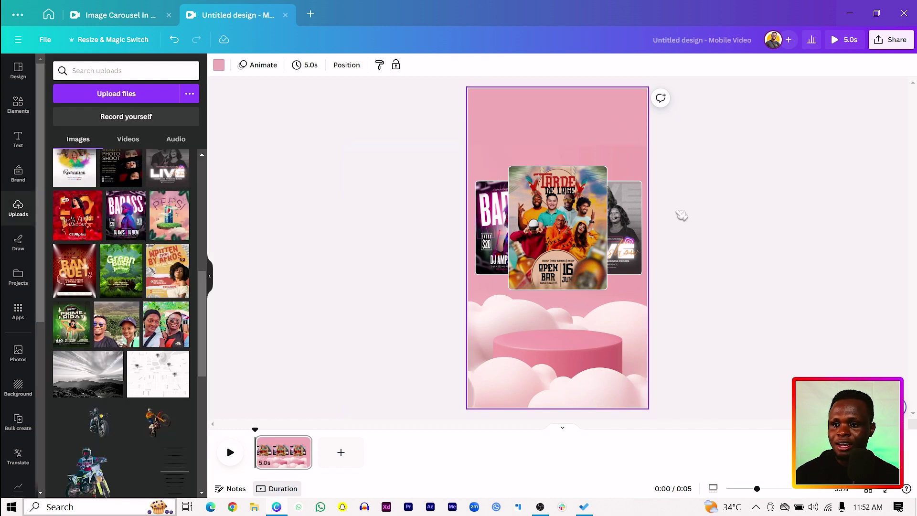
pyautogui.click(761, 179)
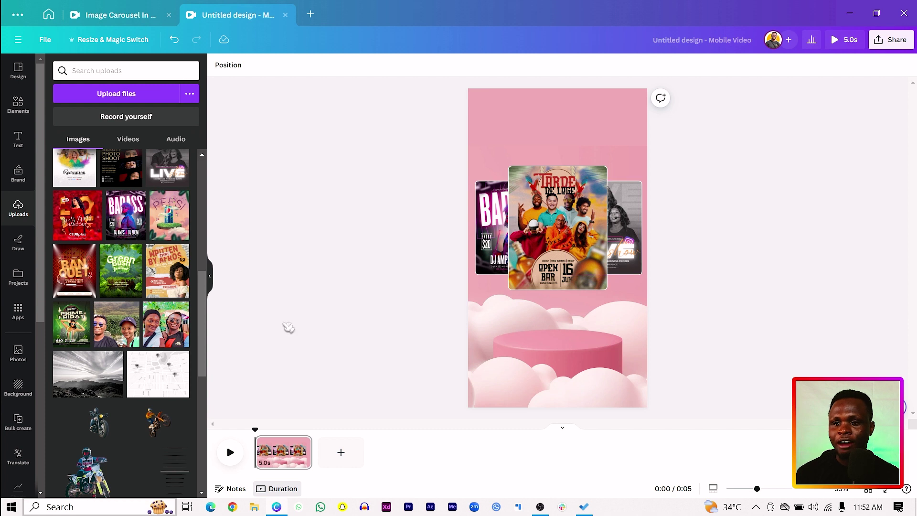
# - Duplicate the finished carousel page to create a second 5-second page
pyautogui.moveTo(255, 429)
pyautogui.mouseDown()
pyautogui.moveTo(312, 429)
pyautogui.moveTo(272, 429)
pyautogui.mouseUp()
pyautogui.click(282, 450)
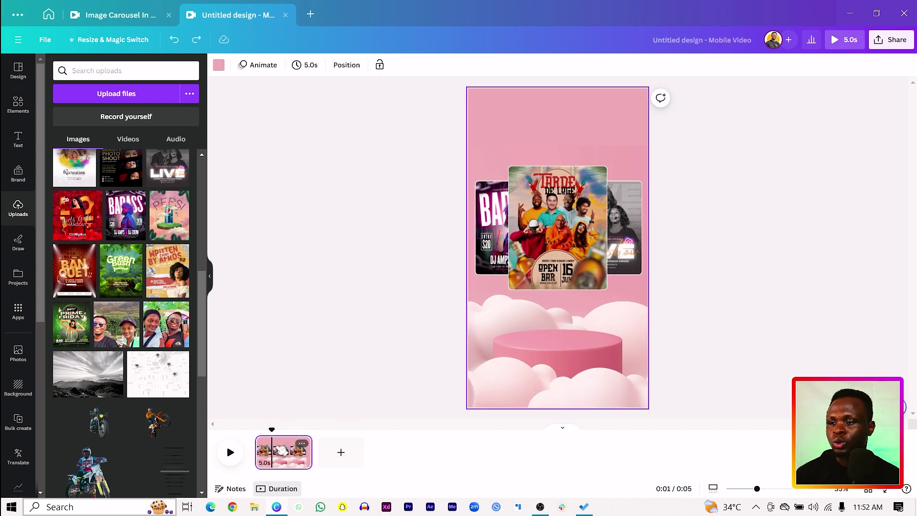
pyautogui.hotkey('ctrl', 'd')
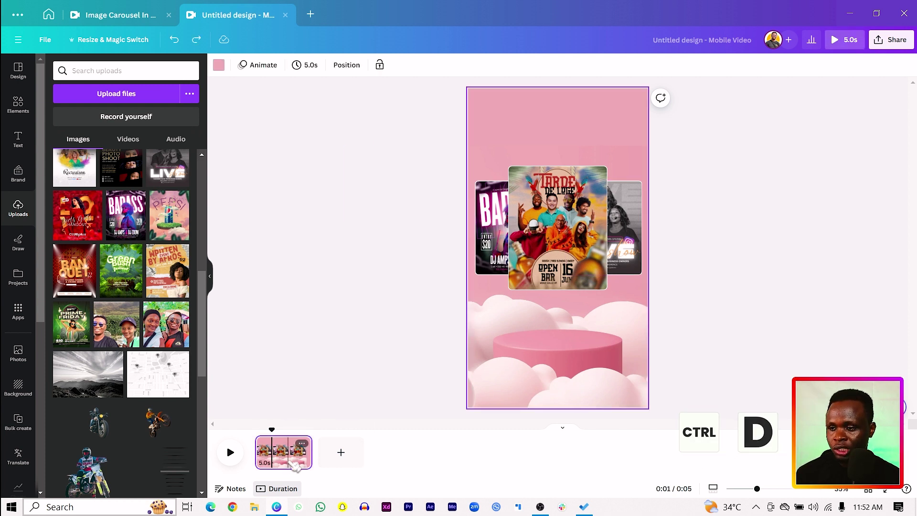
pyautogui.click(303, 444)
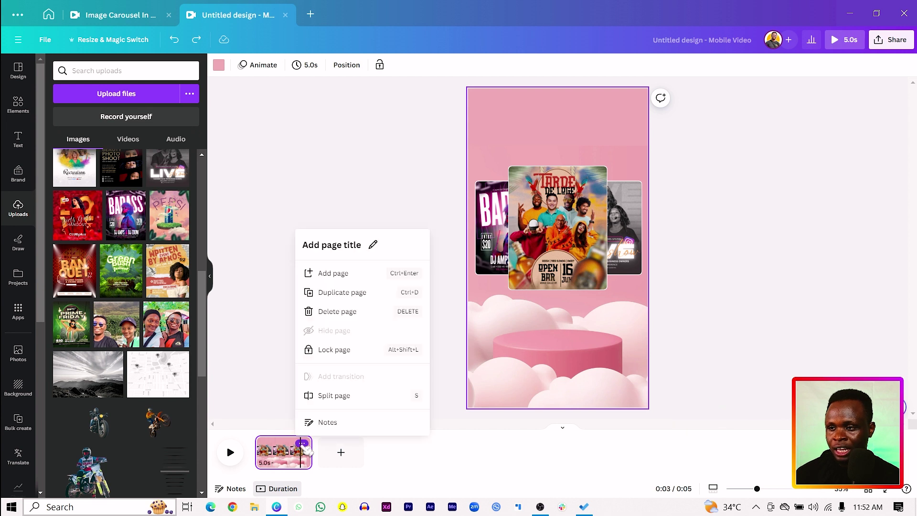
pyautogui.click(338, 293)
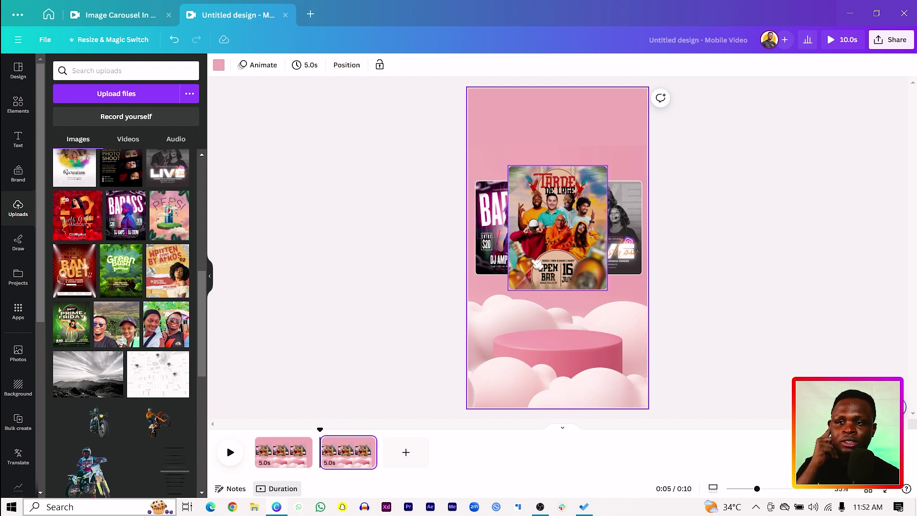
# - Deselect the second page and show the rulers around the canvas
pyautogui.click(376, 197)
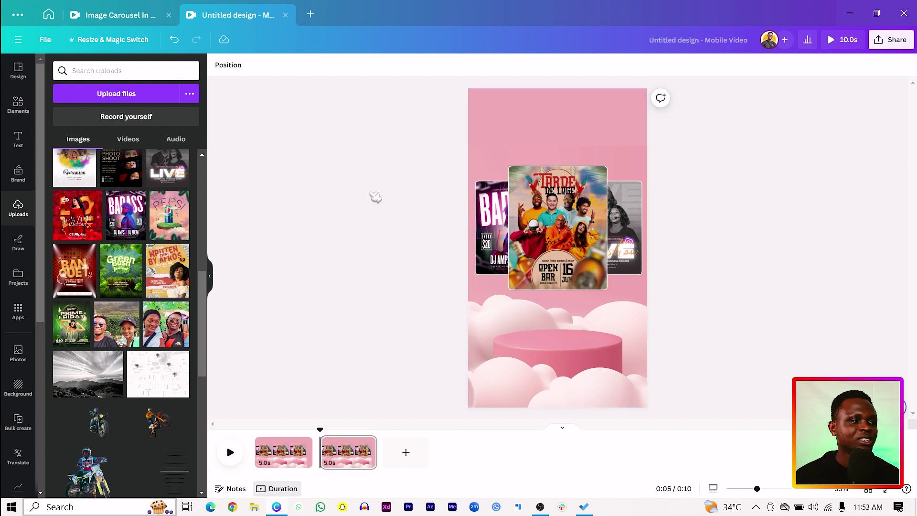
pyautogui.hotkey('shift', 'r')
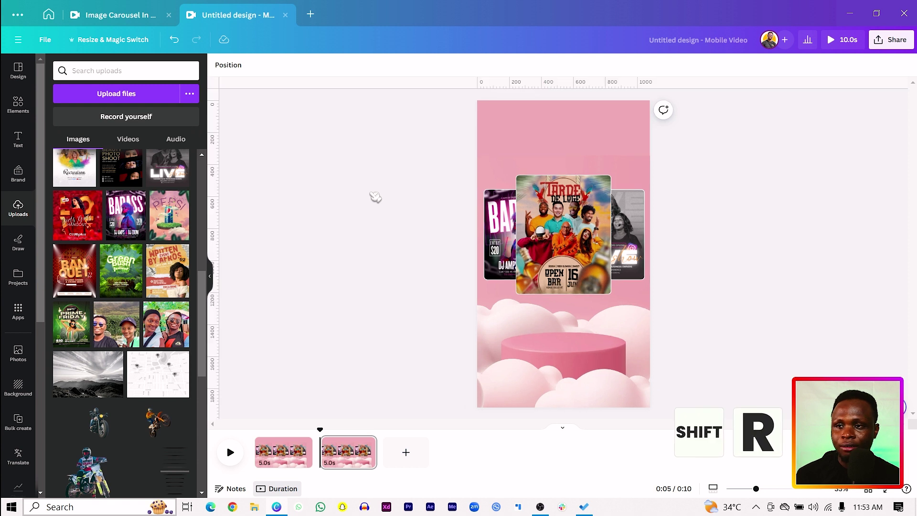
# - Place two horizontal and two vertical guides along the edges of the central Tarde flyer
pyautogui.moveTo(457, 86); pyautogui.dragTo(465, 175)
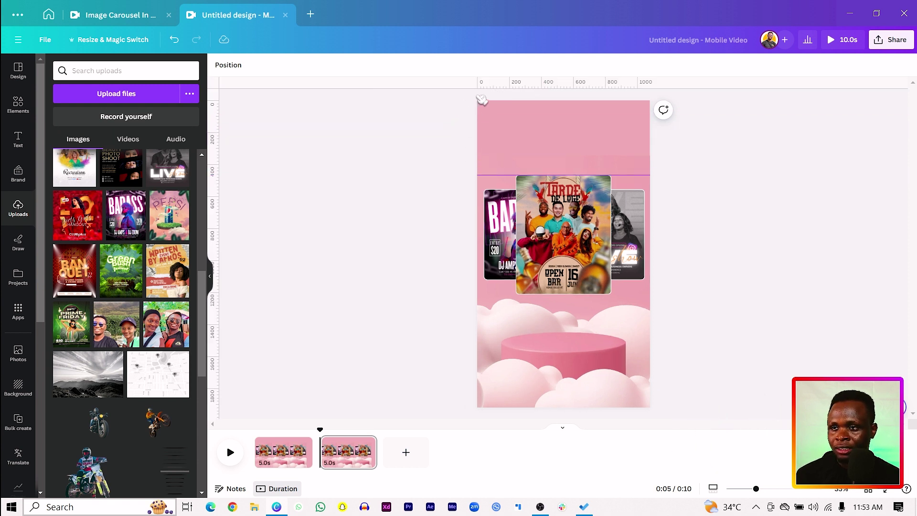
pyautogui.moveTo(481, 86); pyautogui.dragTo(473, 294)
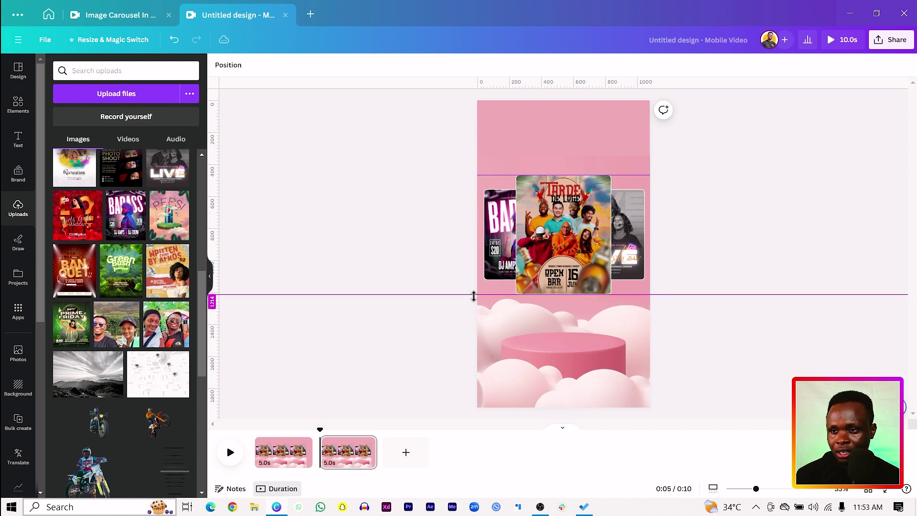
pyautogui.moveTo(218, 175); pyautogui.dragTo(515, 193)
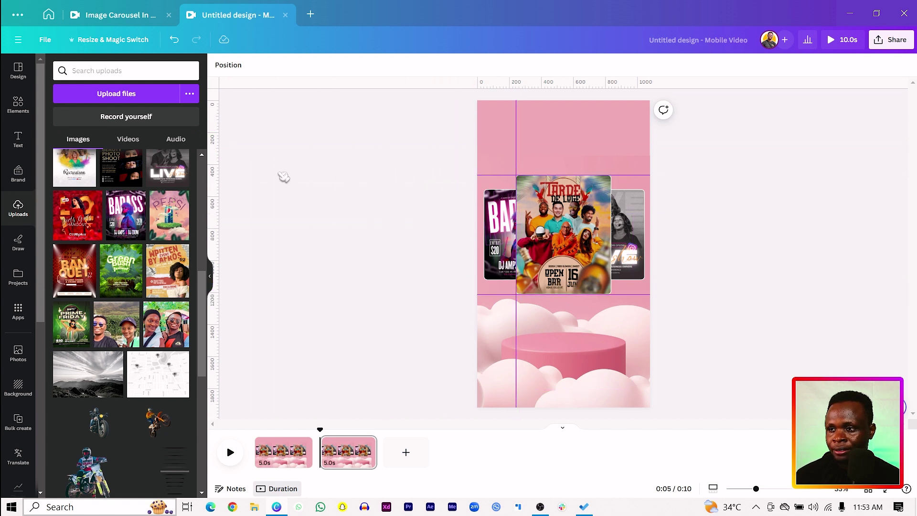
pyautogui.moveTo(217, 171); pyautogui.dragTo(612, 167)
# - Add guides along the upper and lower edges of the side flyers and along their outer left and right edges
pyautogui.moveTo(464, 85); pyautogui.dragTo(477, 189)
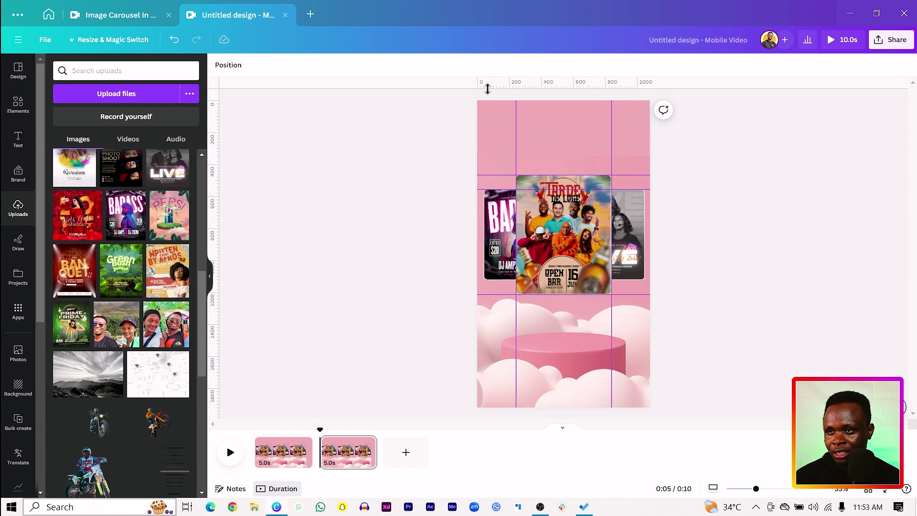
pyautogui.moveTo(483, 86); pyautogui.dragTo(478, 280)
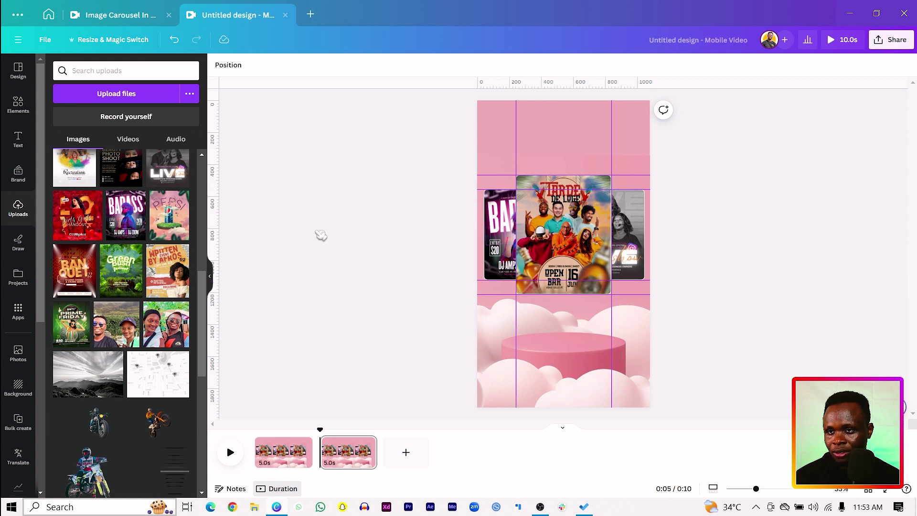
pyautogui.moveTo(216, 209); pyautogui.dragTo(484, 239)
pyautogui.moveTo(216, 219); pyautogui.dragTo(645, 250)
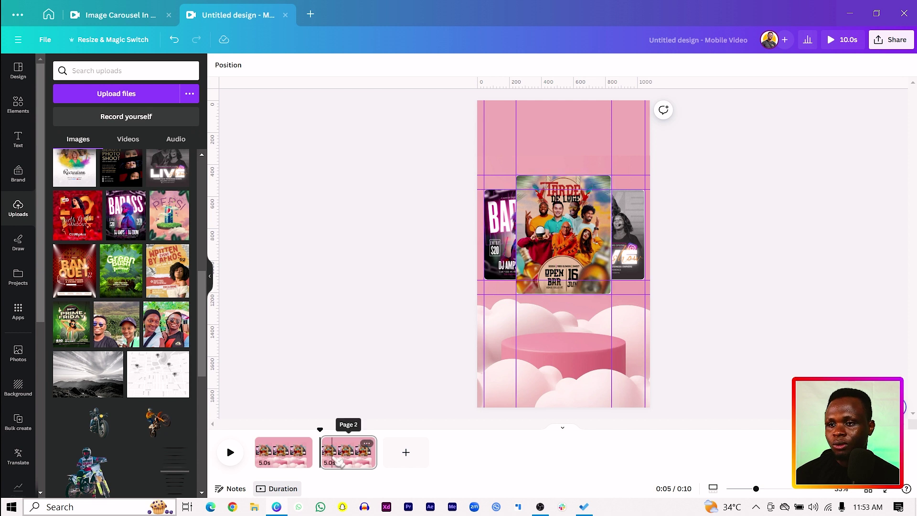
# - Compare the flyer positions on the first page with their copies on the second page
pyautogui.click(276, 451)
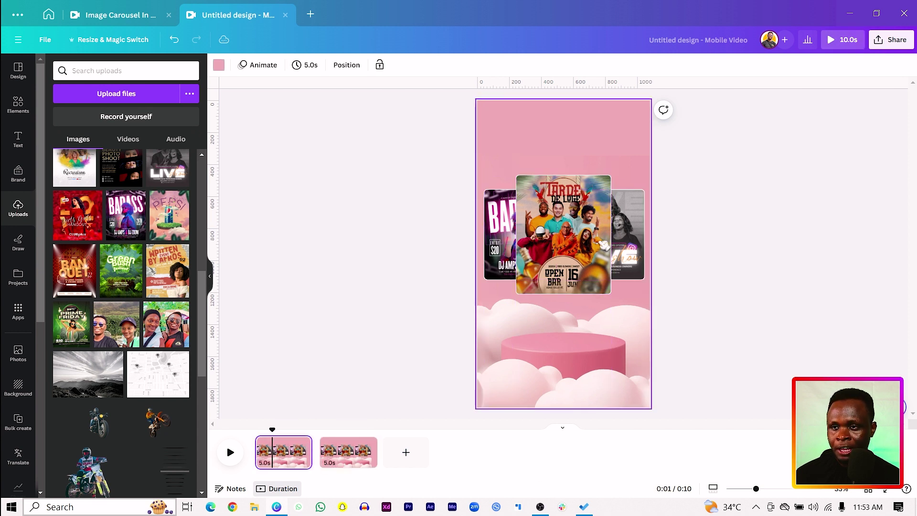
pyautogui.click(561, 225)
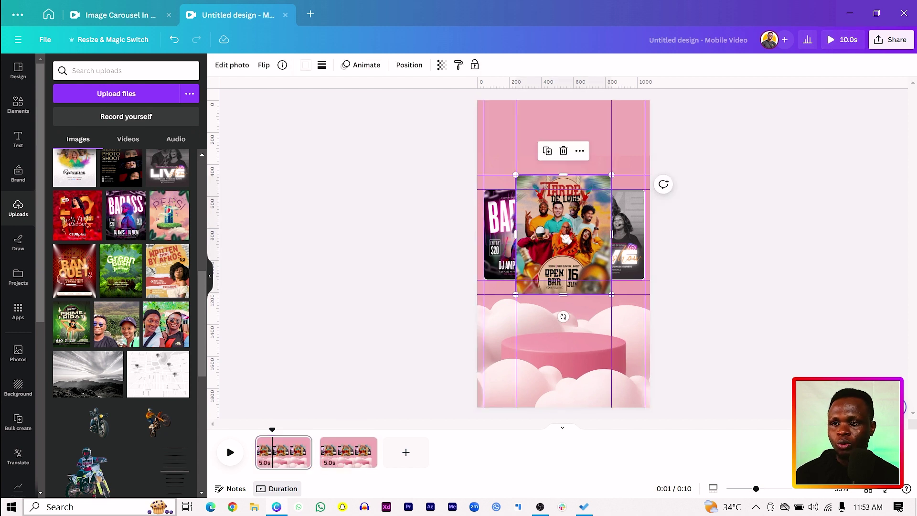
pyautogui.click(343, 451)
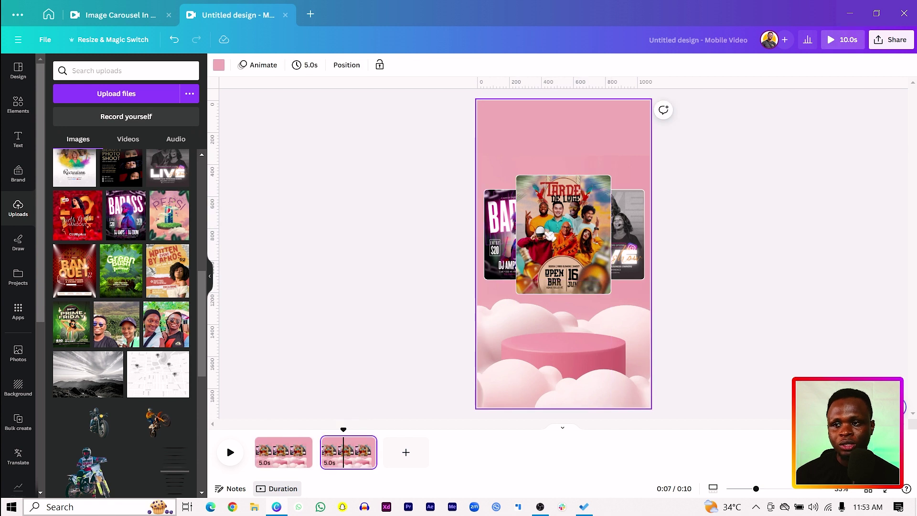
pyautogui.click(552, 229)
pyautogui.click(631, 231)
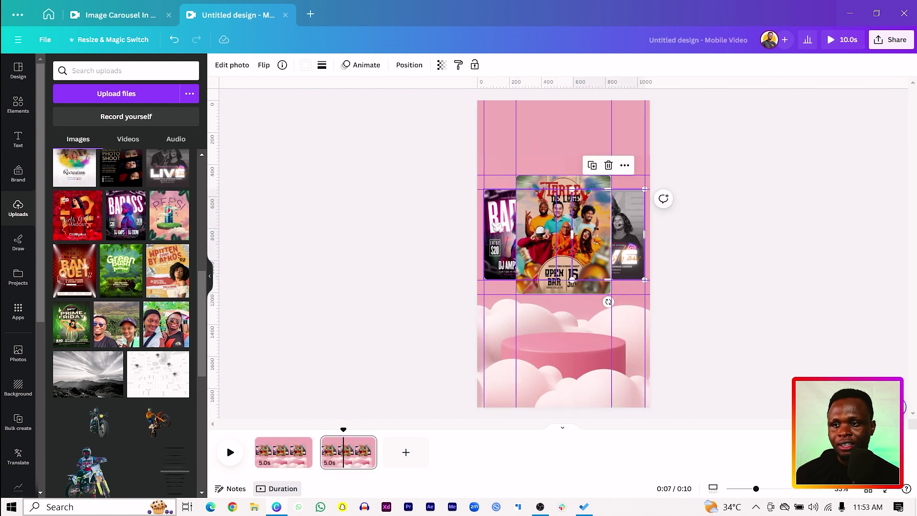
pyautogui.click(497, 227)
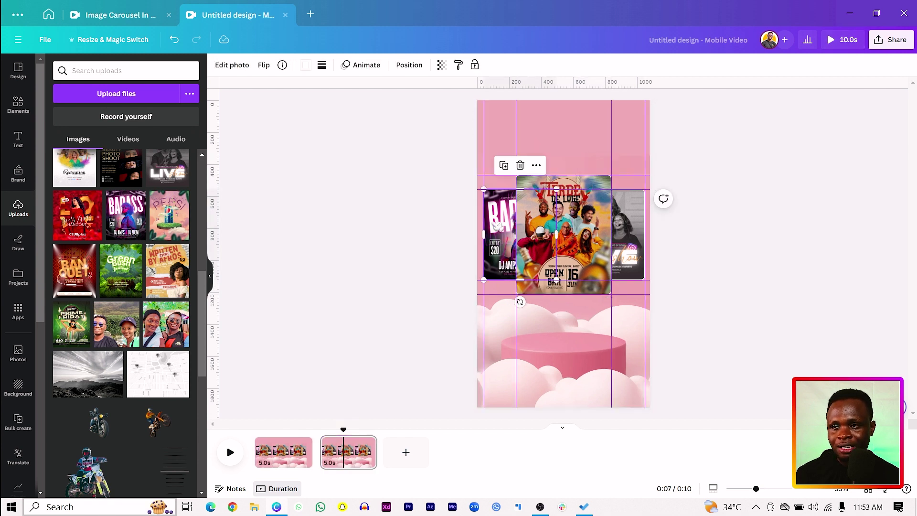
# - On the second page, move the Tarde flyer aside to the right and enlarge the Badass flyer to the height of the central guides
pyautogui.click(572, 218)
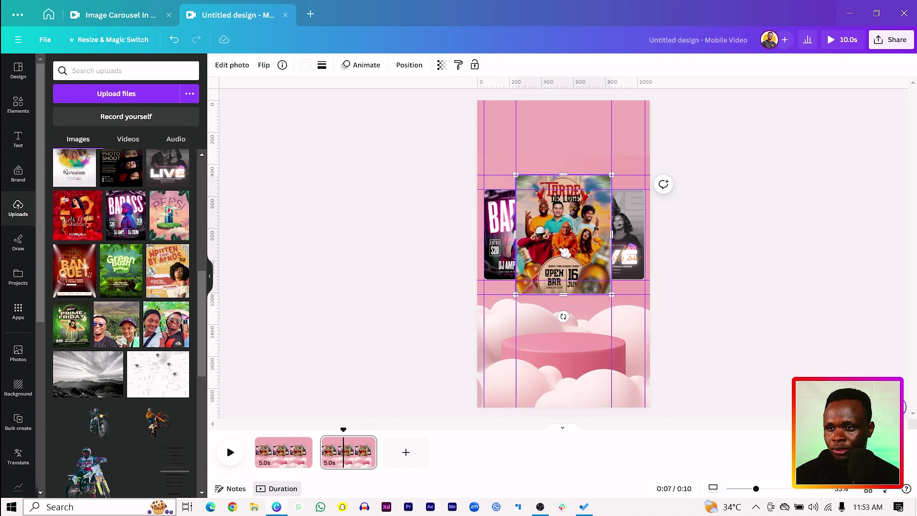
pyautogui.moveTo(562, 252); pyautogui.dragTo(591, 256)
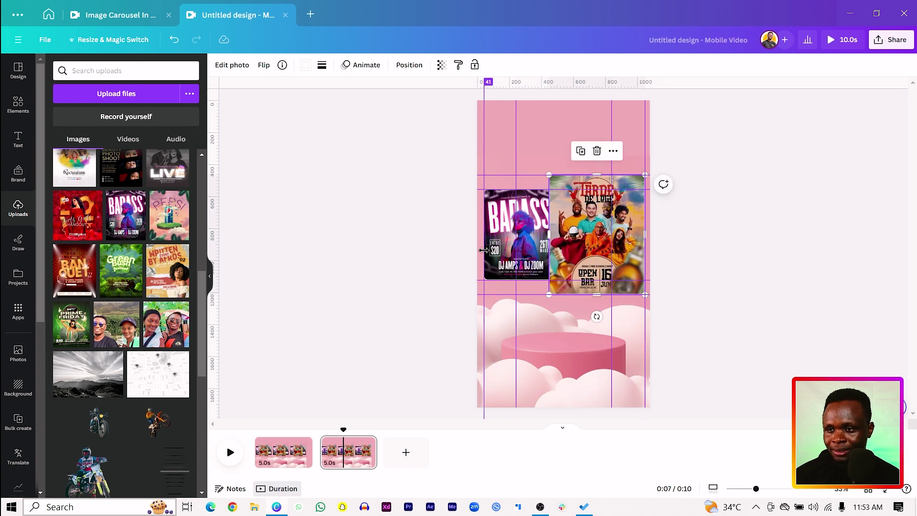
pyautogui.click(504, 252)
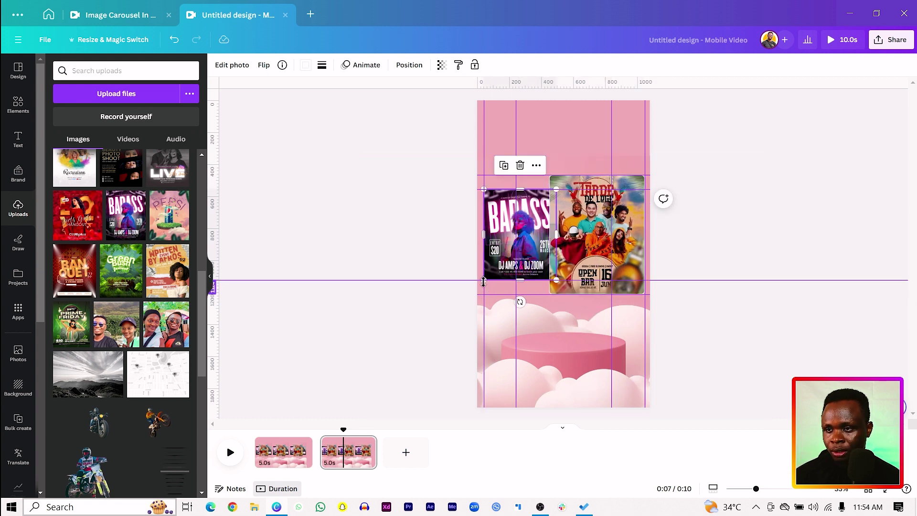
pyautogui.moveTo(499, 272); pyautogui.dragTo(484, 297)
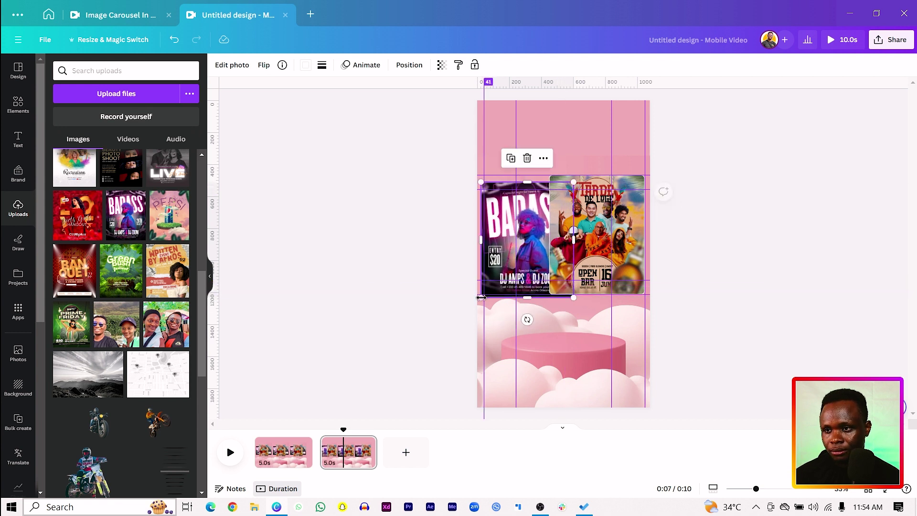
pyautogui.moveTo(503, 249); pyautogui.dragTo(501, 235)
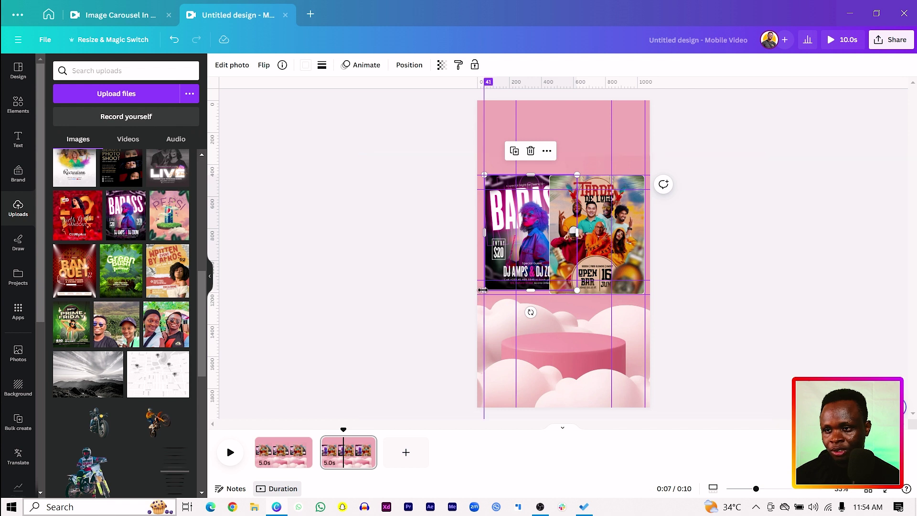
pyautogui.moveTo(511, 249); pyautogui.dragTo(517, 248)
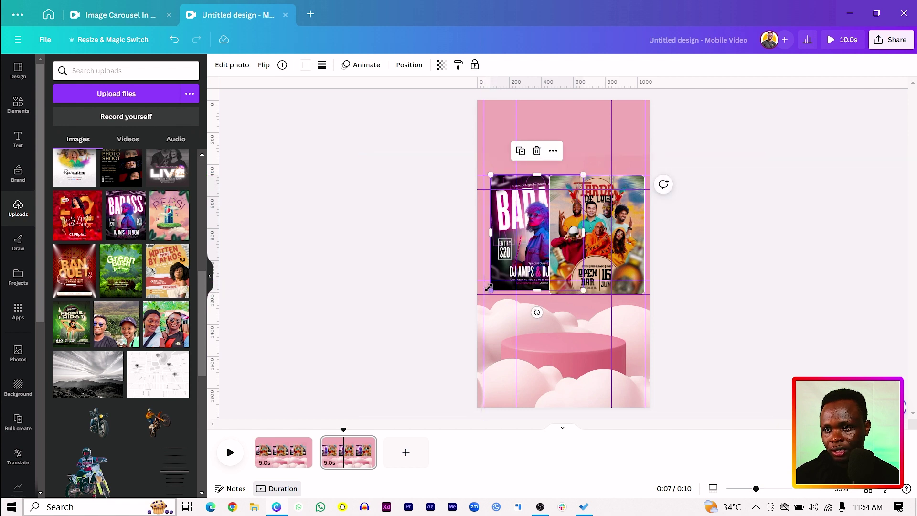
pyautogui.moveTo(489, 289); pyautogui.dragTo(488, 294)
# - Shrink the Tarde flyer into the right-hand side guides and centre the Badass flyer within the inner guides
pyautogui.click(557, 284)
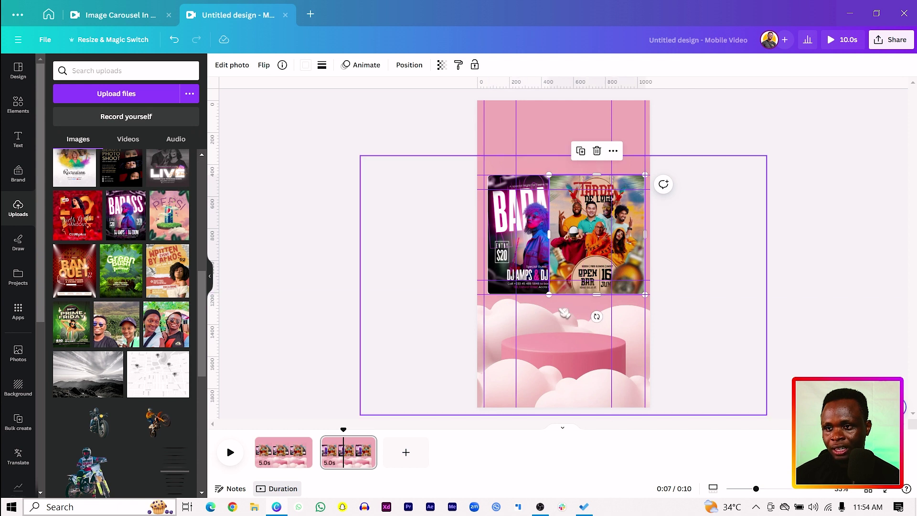
pyautogui.moveTo(629, 239); pyautogui.dragTo(634, 230)
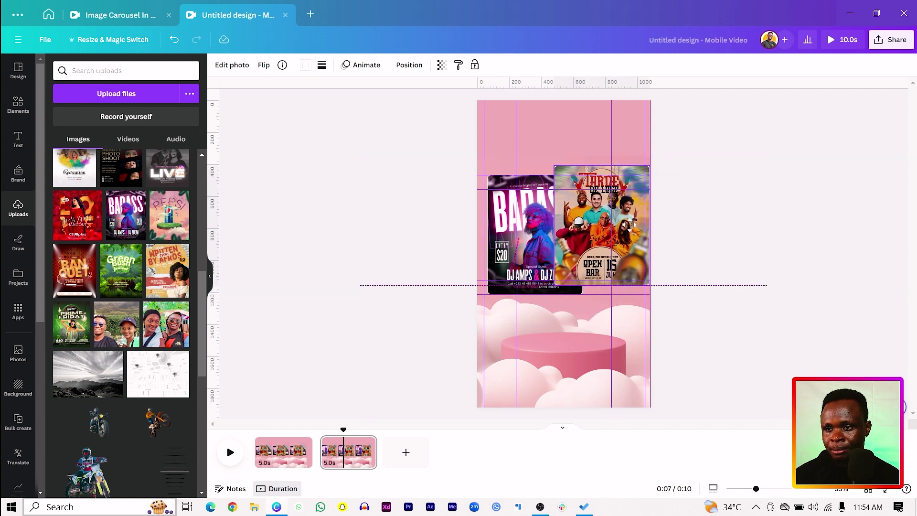
pyautogui.moveTo(648, 287); pyautogui.dragTo(621, 280)
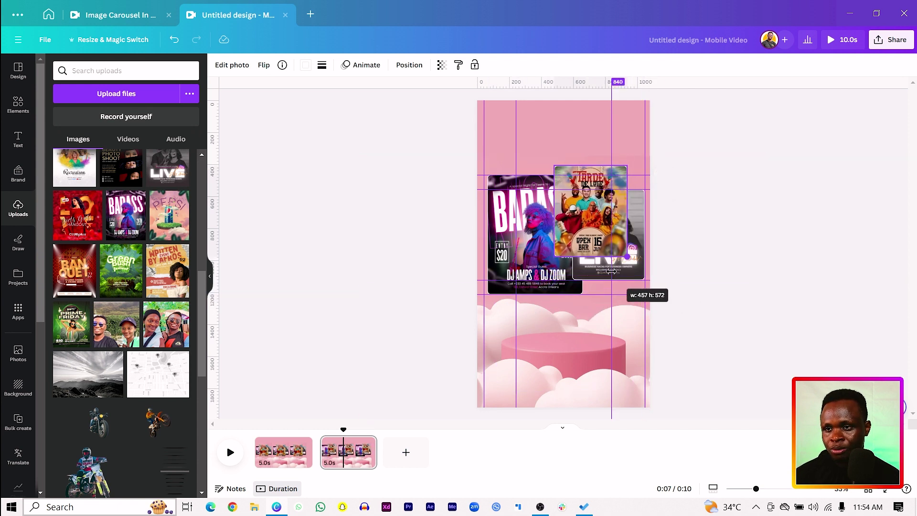
pyautogui.moveTo(586, 227); pyautogui.dragTo(605, 249)
pyautogui.moveTo(543, 241); pyautogui.dragTo(566, 239)
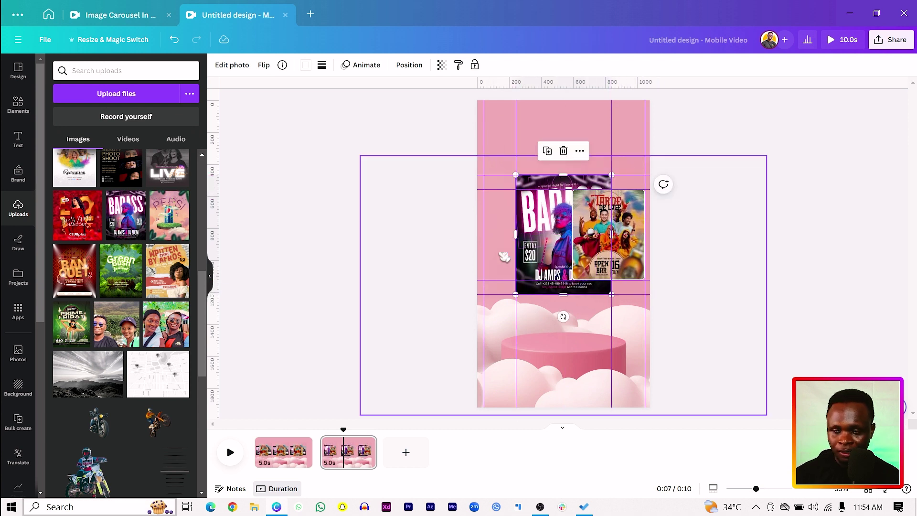
# - Move the hidden Banquet flyer out to the left slot and enlarge it to fit the side guides
pyautogui.click(625, 239)
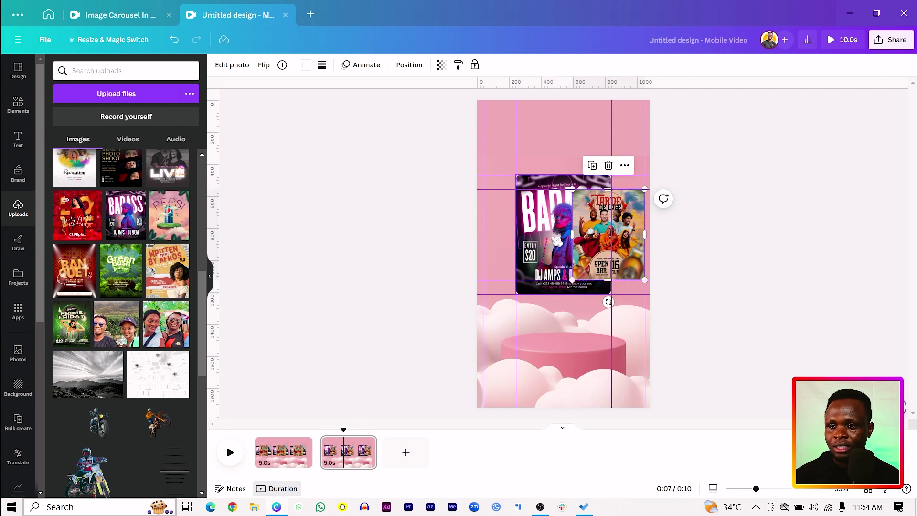
pyautogui.click(554, 242)
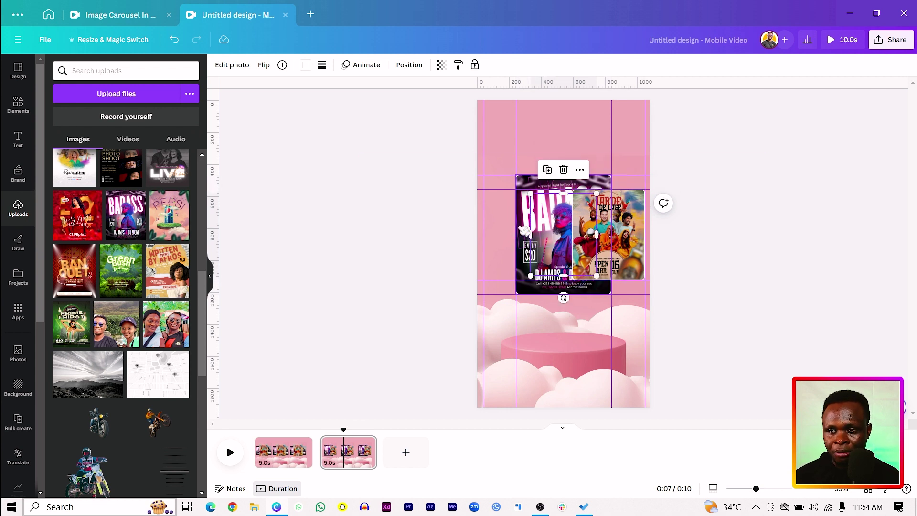
pyautogui.moveTo(547, 245); pyautogui.dragTo(500, 251)
pyautogui.moveTo(548, 276); pyautogui.dragTo(550, 280)
pyautogui.moveTo(505, 249); pyautogui.dragTo(502, 245)
# - Move the Live flyer to the centre and shrink it, temporarily lifting the Tarde flyer away and returning it to the right slot
pyautogui.click(620, 244)
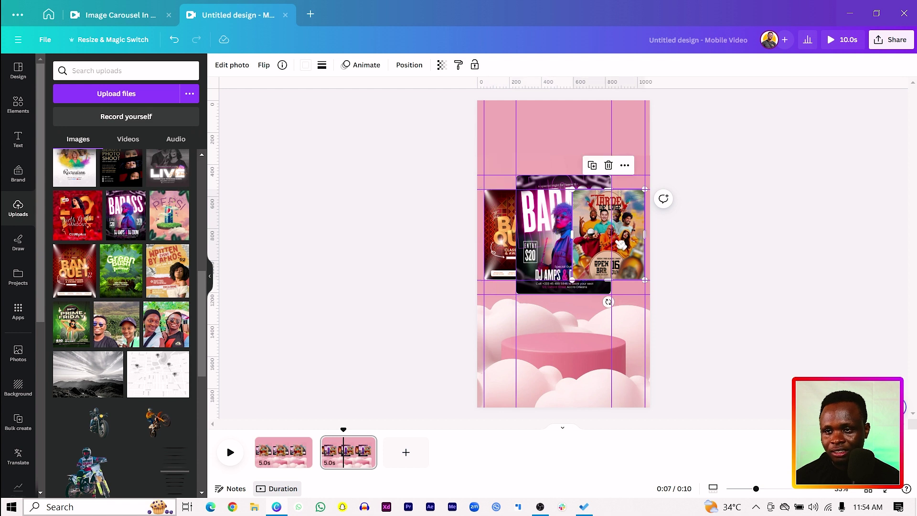
pyautogui.moveTo(637, 237); pyautogui.dragTo(594, 160)
pyautogui.click(629, 217)
pyautogui.moveTo(634, 246); pyautogui.dragTo(586, 246)
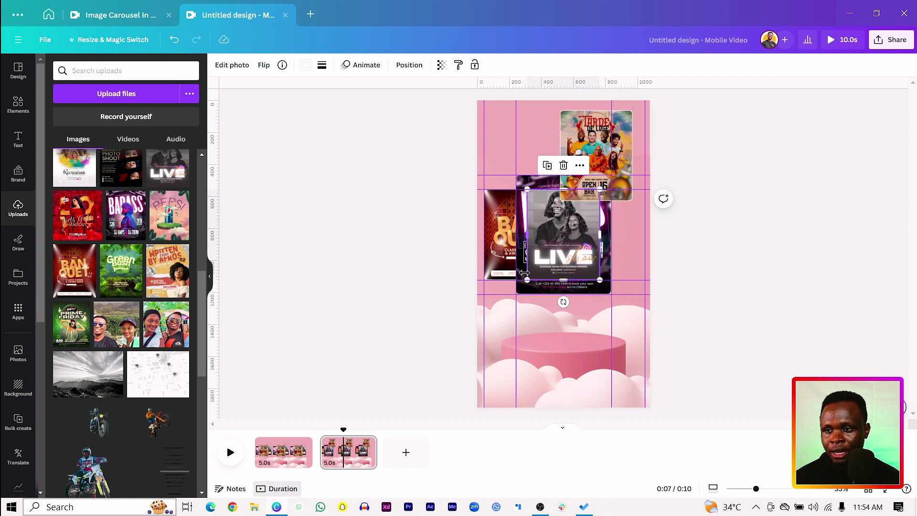
pyautogui.moveTo(527, 277); pyautogui.dragTo(541, 263)
pyautogui.moveTo(597, 197); pyautogui.dragTo(590, 206)
pyautogui.moveTo(592, 134); pyautogui.dragTo(607, 214)
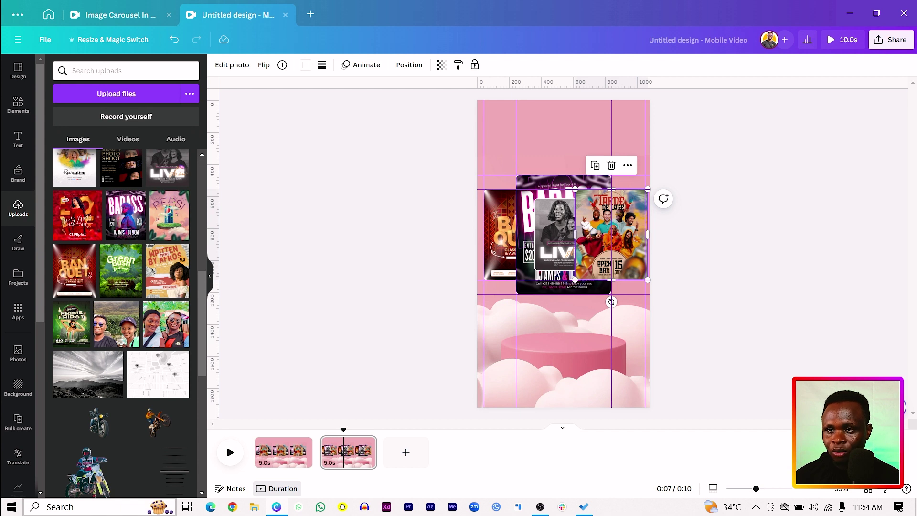
# - Show the page's layers and move the Tarde flyer below the Badass flyer in the stacking order
pyautogui.rightClick(634, 225)
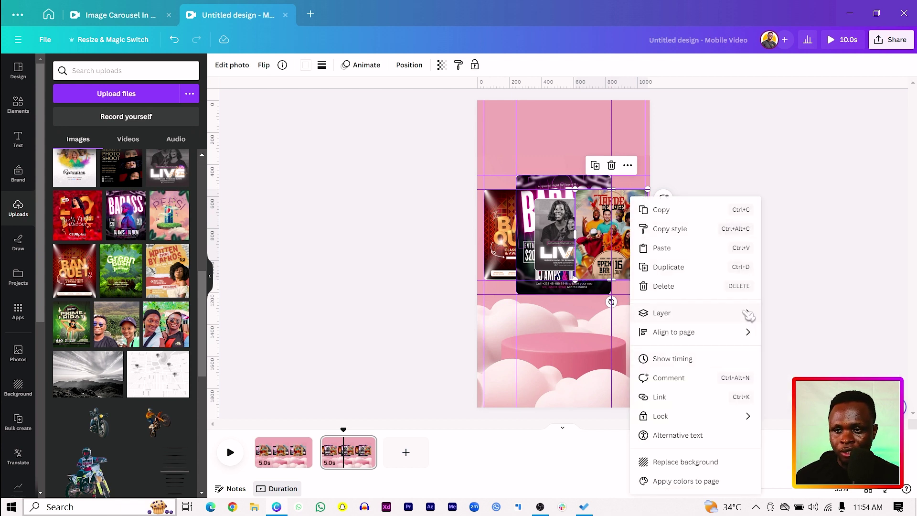
pyautogui.moveTo(748, 316)
pyautogui.click(788, 390)
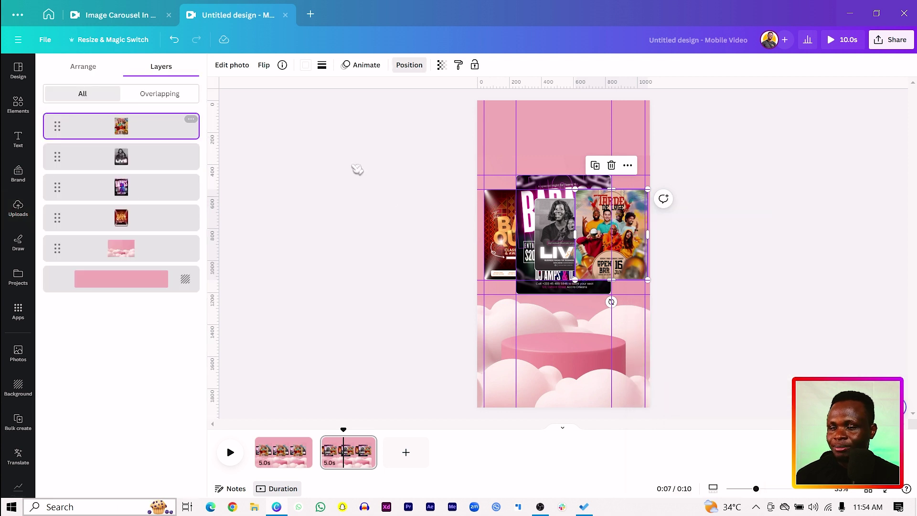
pyautogui.moveTo(137, 125); pyautogui.dragTo(134, 191)
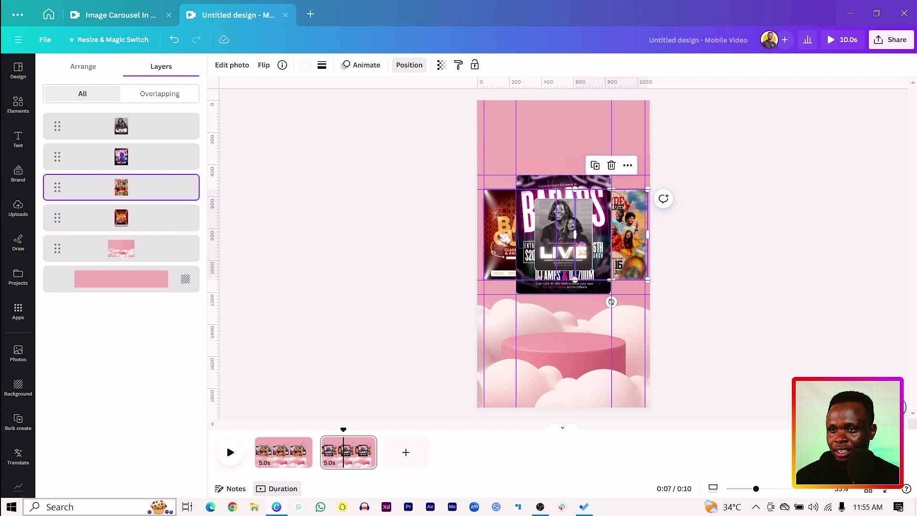
# - Move the small Live flyer to the back of the flyers, directly above the podium image in the layer order
pyautogui.click(544, 187)
pyautogui.click(567, 247)
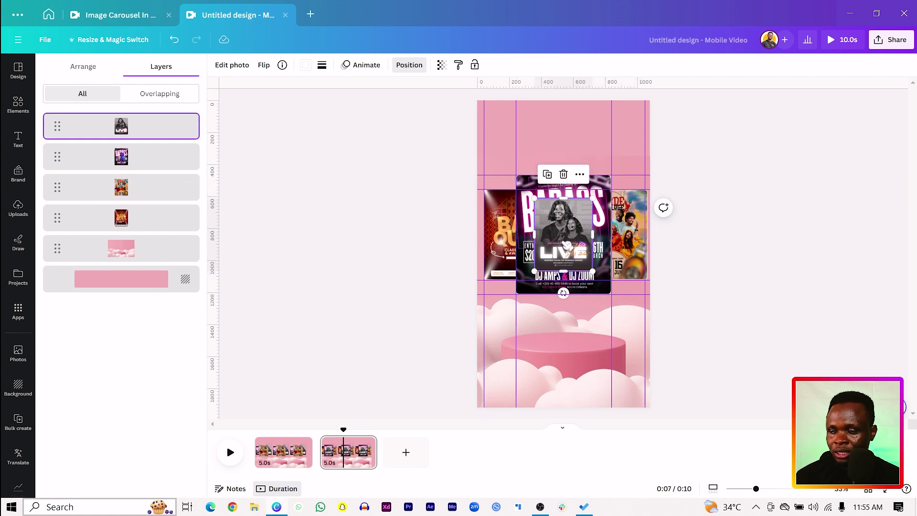
pyautogui.moveTo(129, 128); pyautogui.dragTo(119, 242)
# - Check the flyer arrangement on the second page against the first page to review the carousel rotation
pyautogui.scroll(2, 507, 249)
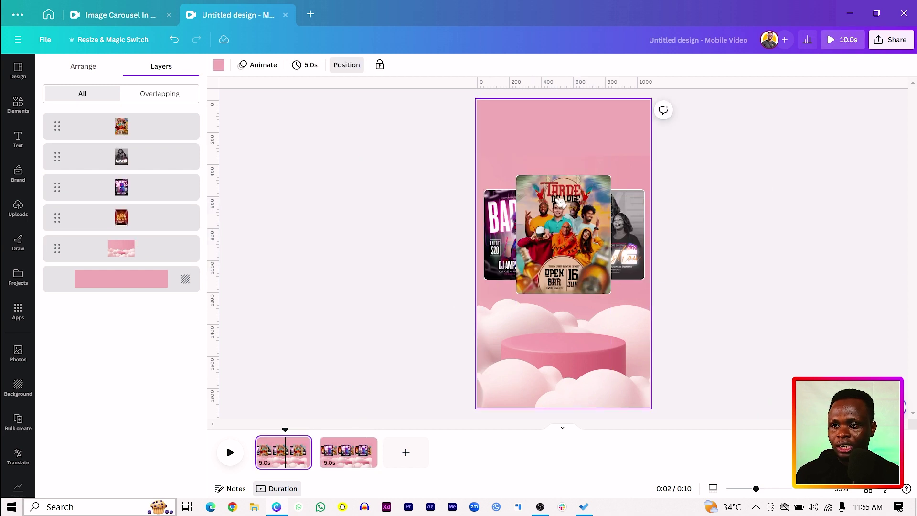
pyautogui.click(549, 219)
pyautogui.click(354, 452)
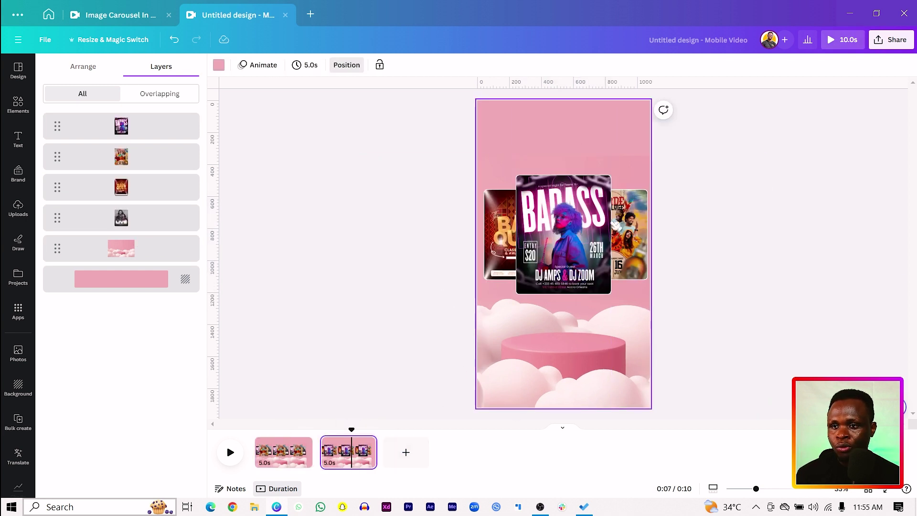
pyautogui.click(633, 218)
pyautogui.click(271, 451)
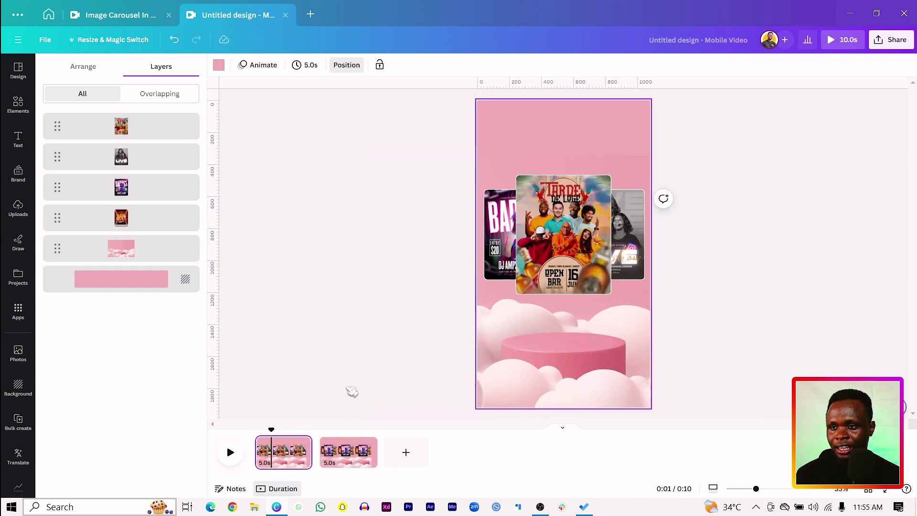
pyautogui.click(501, 225)
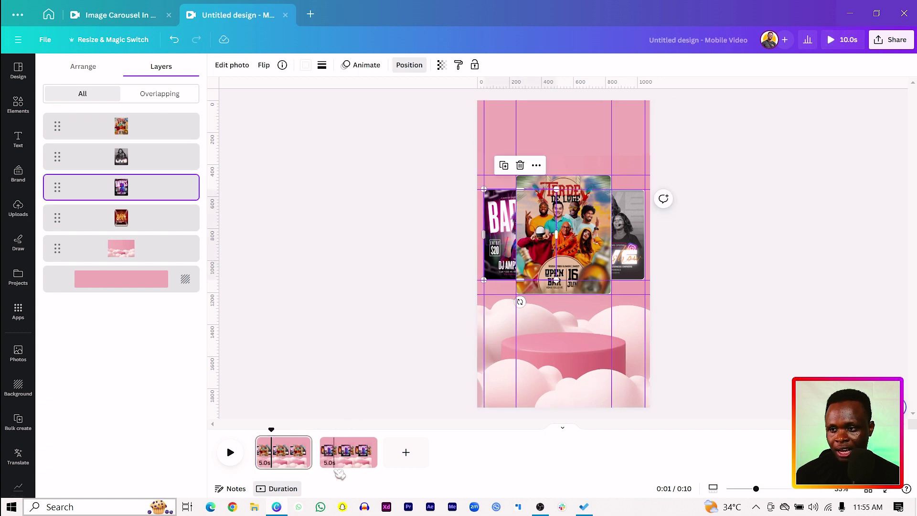
pyautogui.scroll(-2, 554, 231)
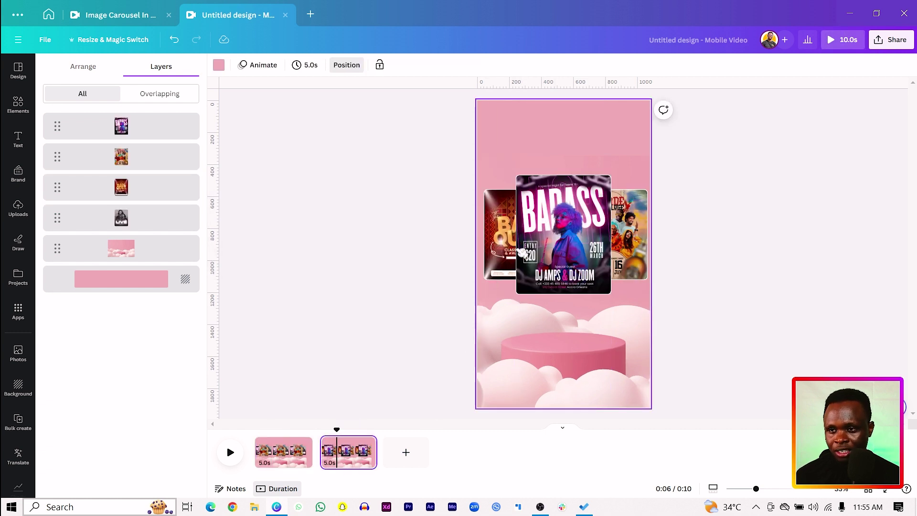
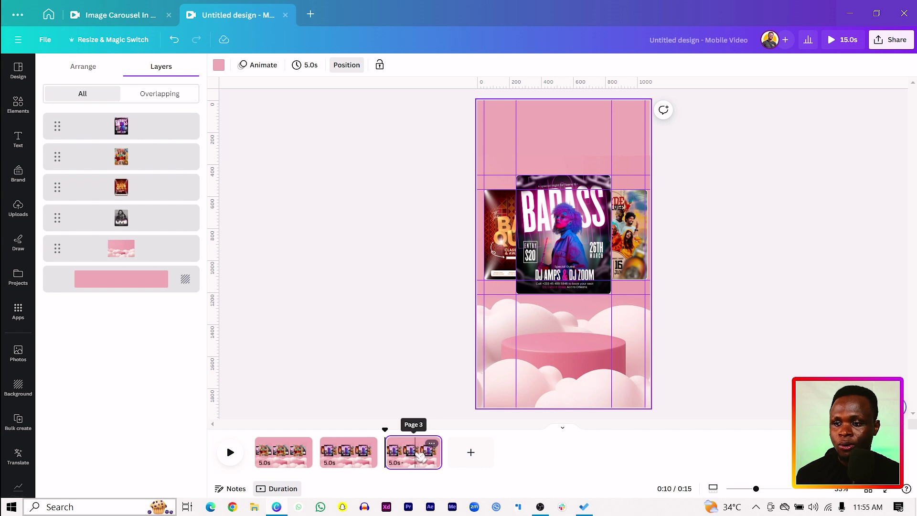
# - On the third page, shift the Badass flyer off to the right and enlarge the Banquet flyer to fill the centre slot's guides
pyautogui.click(416, 454)
pyautogui.click(573, 259)
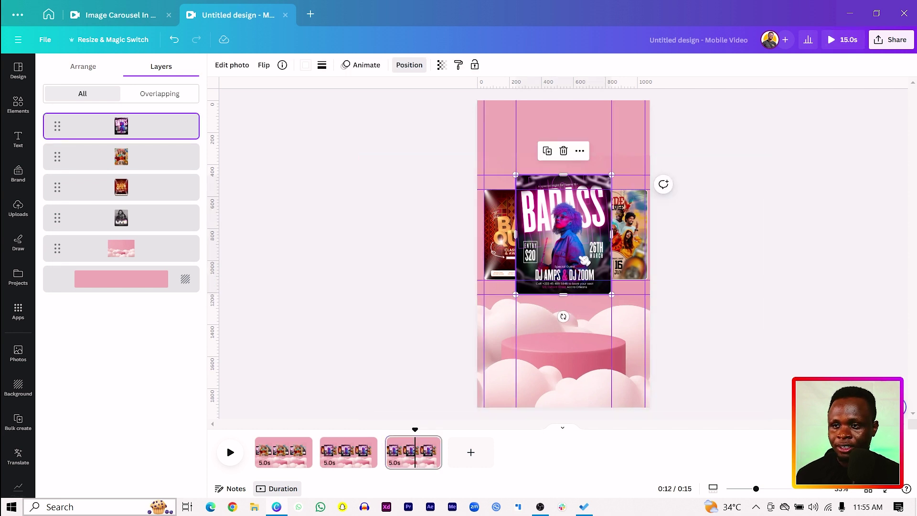
pyautogui.moveTo(584, 259); pyautogui.dragTo(623, 260)
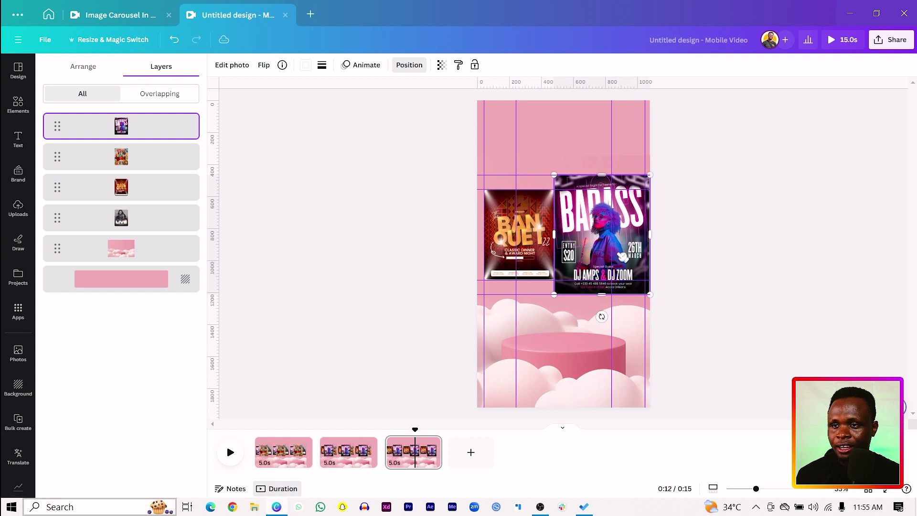
pyautogui.click(528, 245)
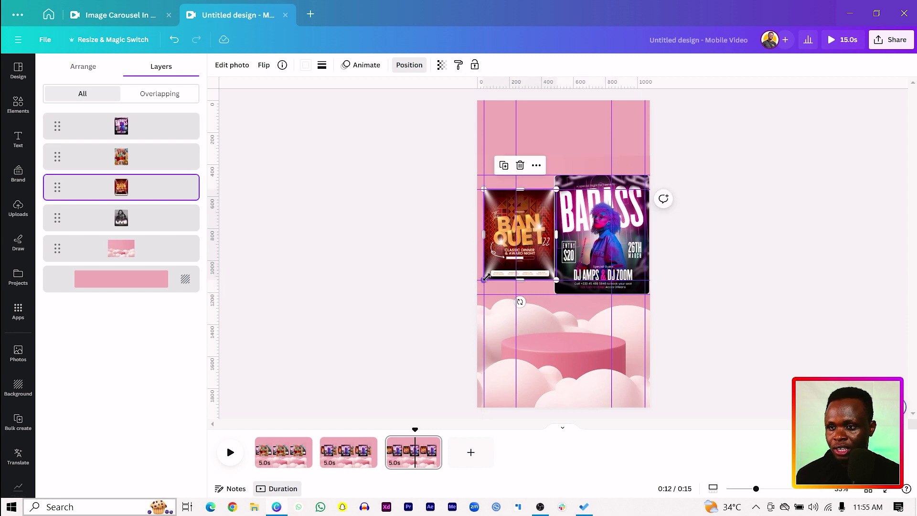
pyautogui.moveTo(486, 278); pyautogui.dragTo(475, 290)
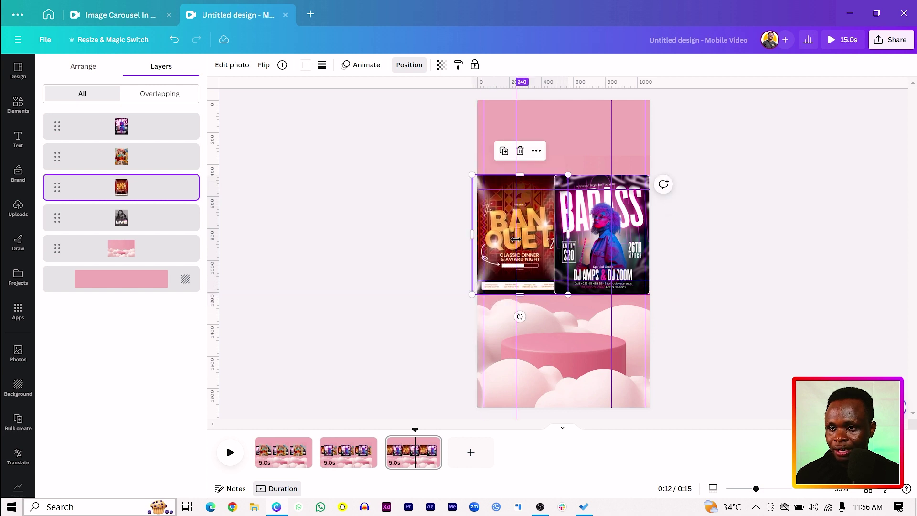
pyautogui.click(571, 286)
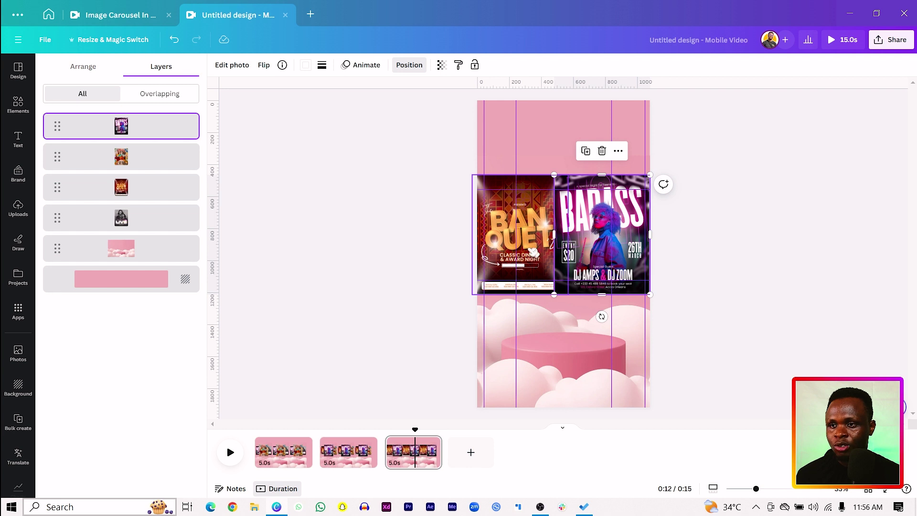
pyautogui.moveTo(532, 253); pyautogui.dragTo(570, 248)
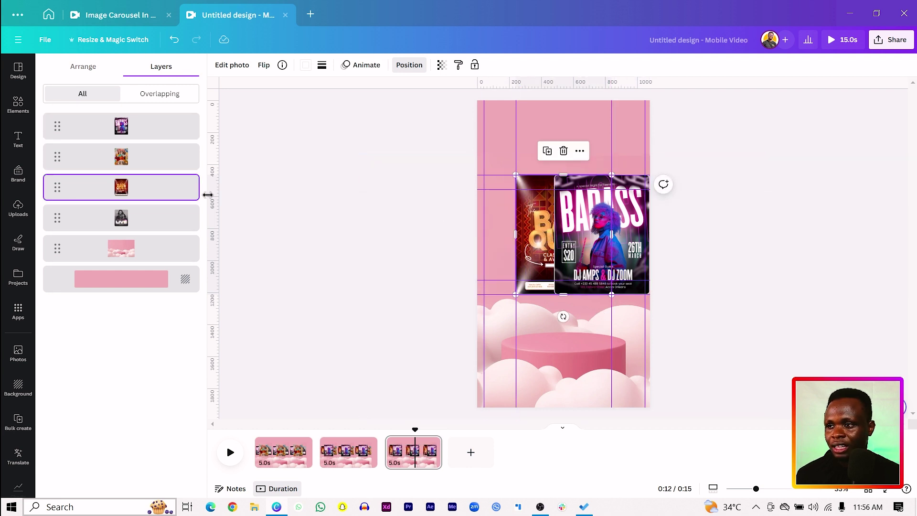
# - Move the small Live flyer to the left slot and enlarge it to fit the side guides
pyautogui.click(142, 215)
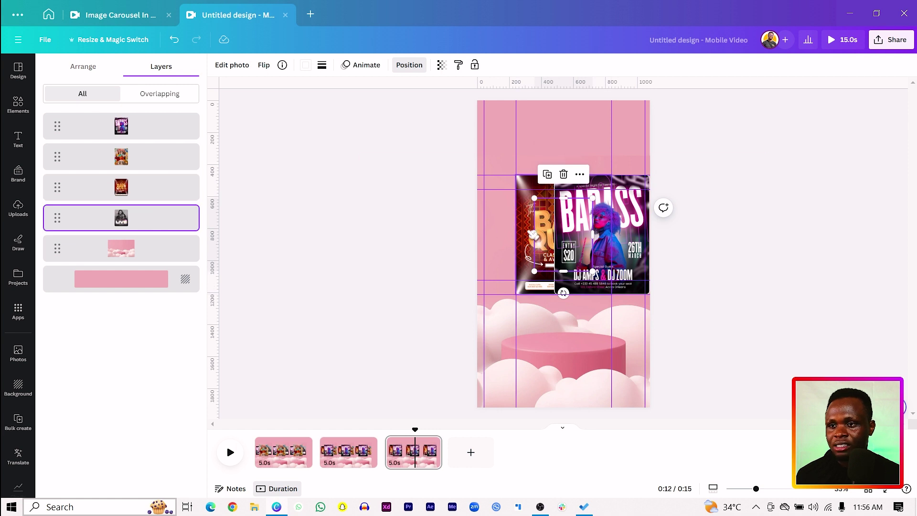
pyautogui.moveTo(555, 234); pyautogui.dragTo(505, 237)
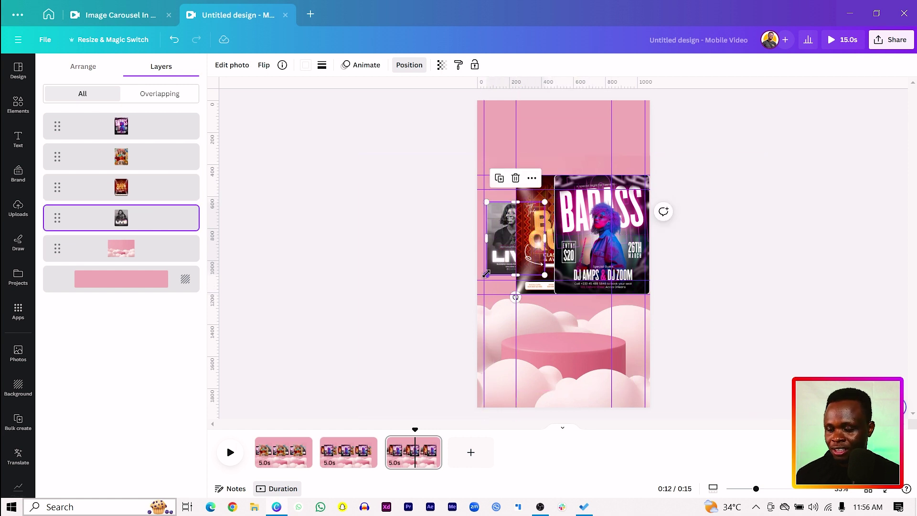
pyautogui.moveTo(486, 275); pyautogui.dragTo(484, 282)
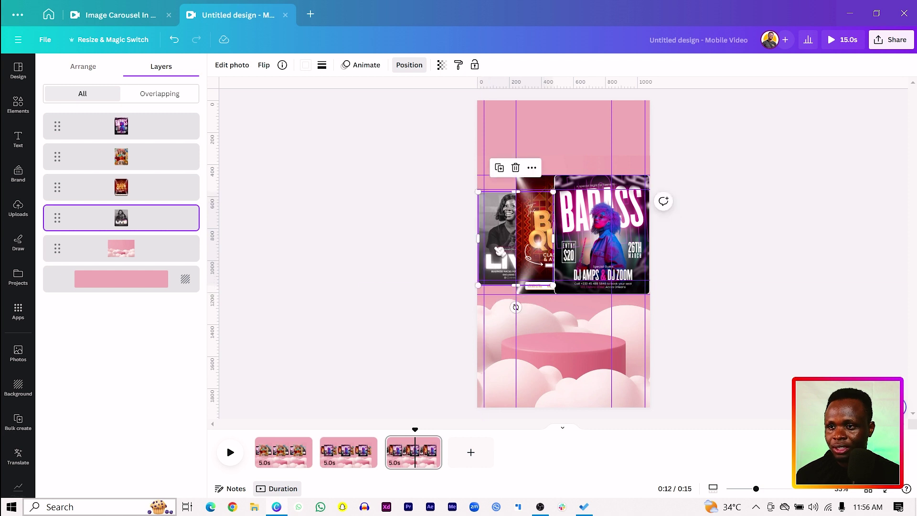
pyautogui.moveTo(501, 244); pyautogui.dragTo(501, 242)
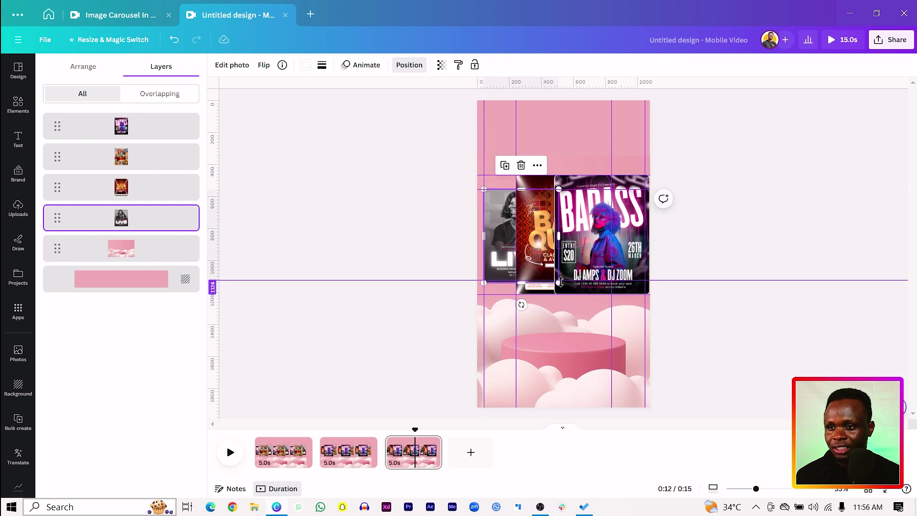
pyautogui.moveTo(559, 281); pyautogui.dragTo(557, 279)
# - Shrink the Badass flyer into the right slot, and move the Tarde flyer to the centre at a smaller size
pyautogui.click(588, 253)
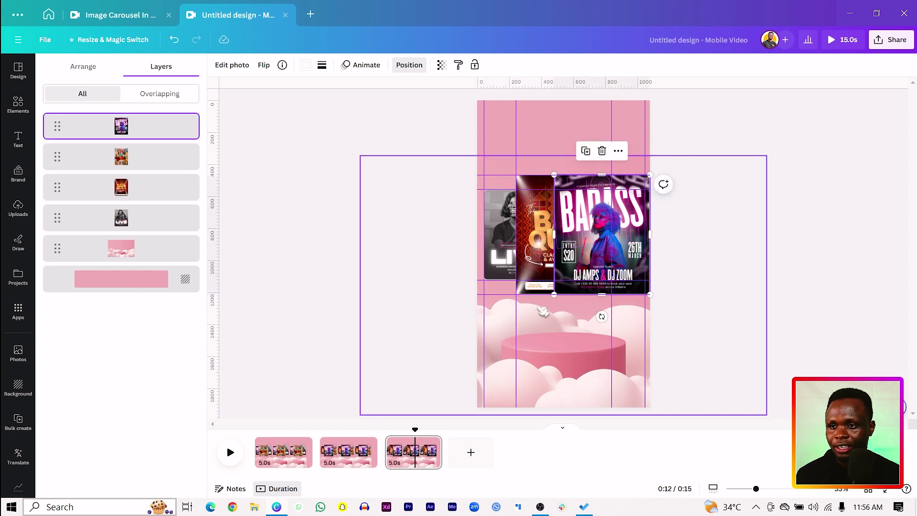
pyautogui.moveTo(557, 290); pyautogui.dragTo(578, 282)
pyautogui.click(647, 225)
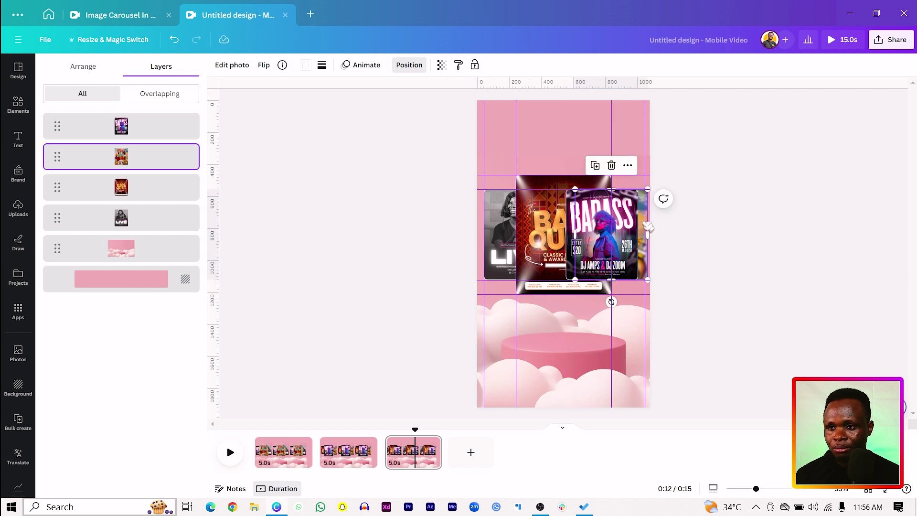
pyautogui.moveTo(648, 225); pyautogui.dragTo(595, 223)
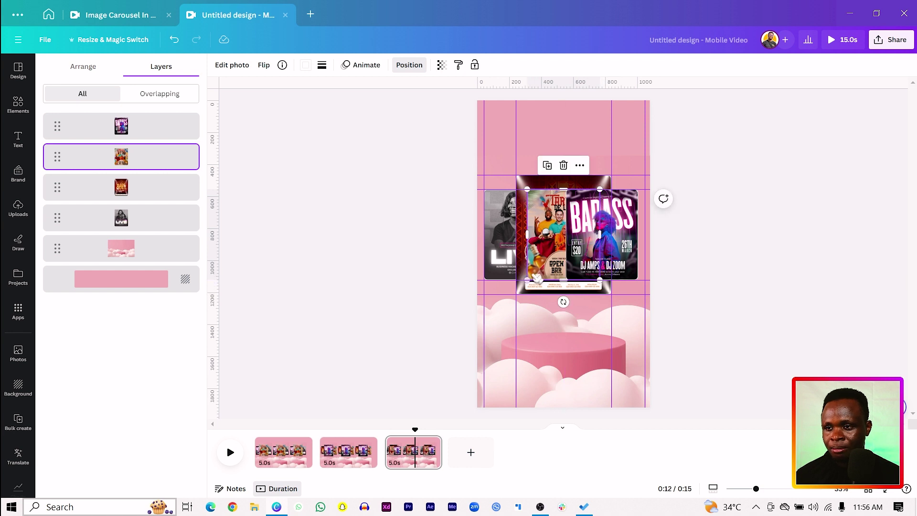
pyautogui.moveTo(528, 278); pyautogui.dragTo(542, 270)
pyautogui.moveTo(601, 234); pyautogui.dragTo(607, 229)
pyautogui.click(556, 245)
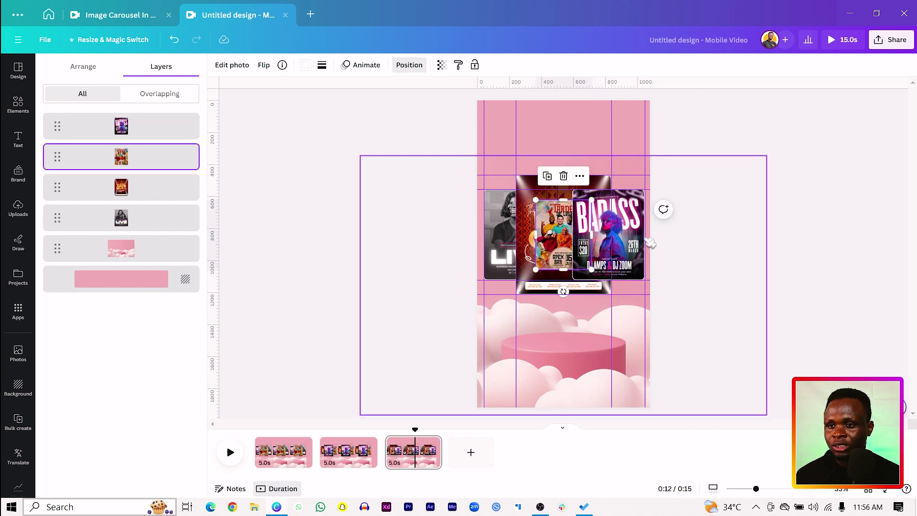
# - Reorder the layers so the Tarde flyer sits directly above the podium image and the Badass flyer lies below the Banquet flyer
pyautogui.moveTo(123, 134); pyautogui.dragTo(123, 165)
pyautogui.click(564, 238)
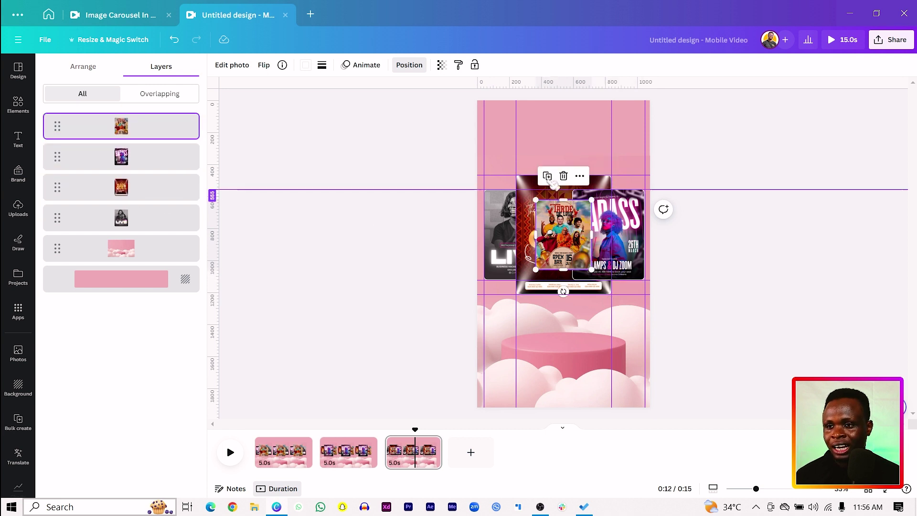
pyautogui.moveTo(124, 126); pyautogui.dragTo(138, 237)
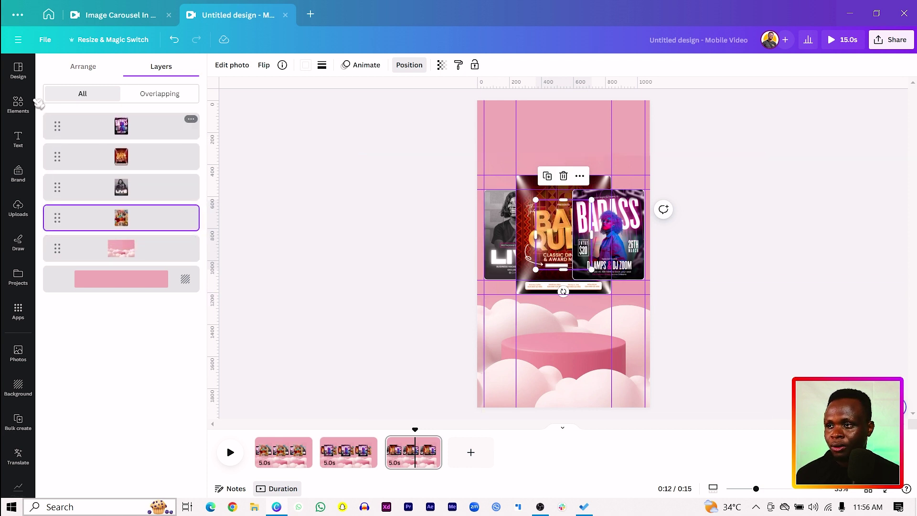
pyautogui.moveTo(120, 126); pyautogui.dragTo(117, 173)
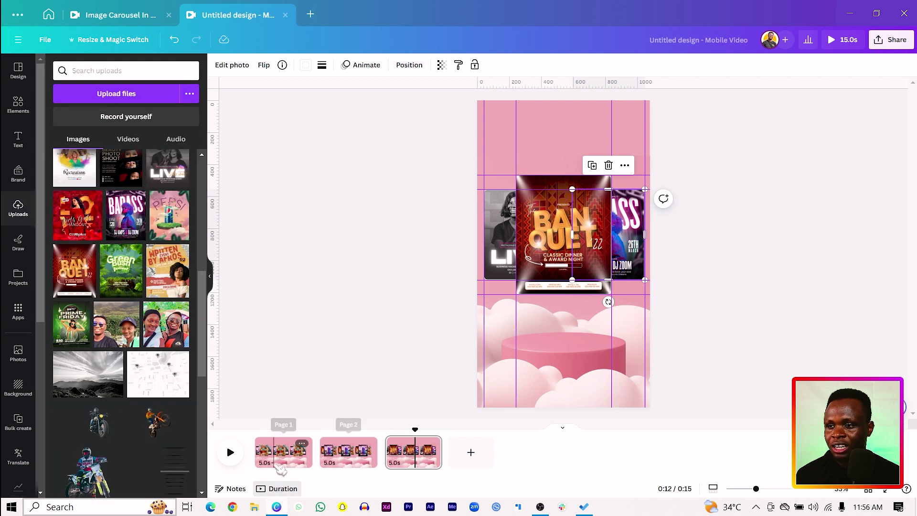
pyautogui.click(411, 329)
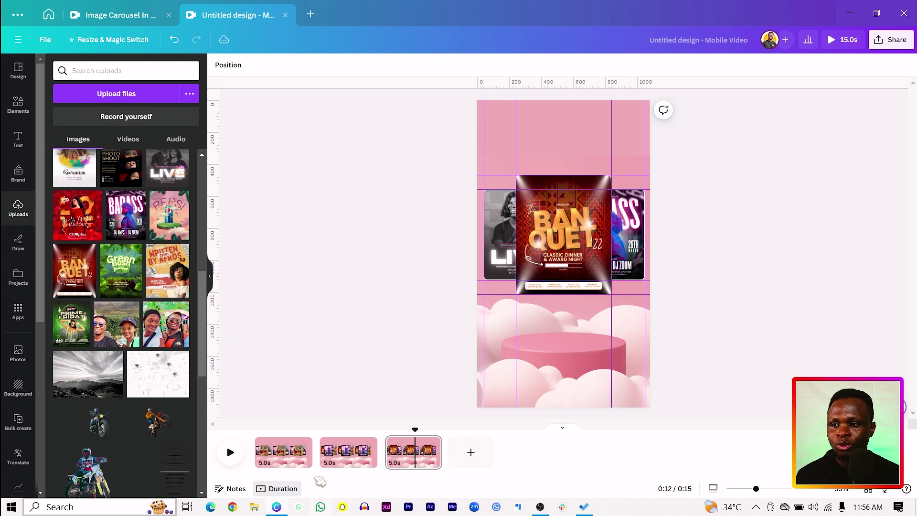
# - Review the flyer arrangement on the first page, and duplicate the third page as the fourth
pyautogui.click(294, 464)
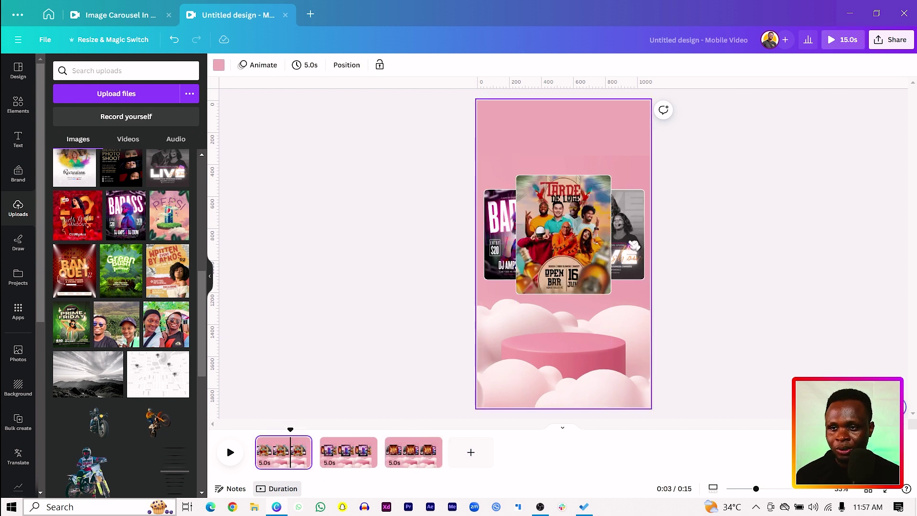
pyautogui.click(634, 245)
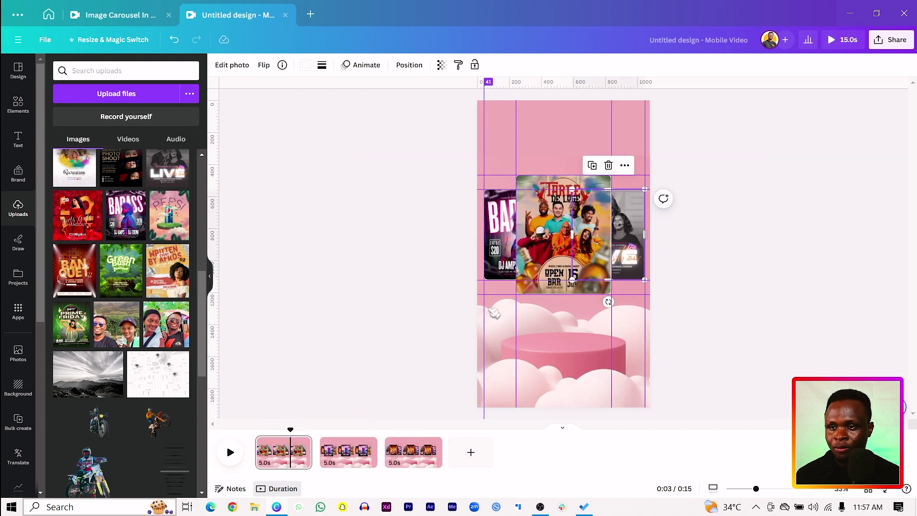
pyautogui.click(545, 216)
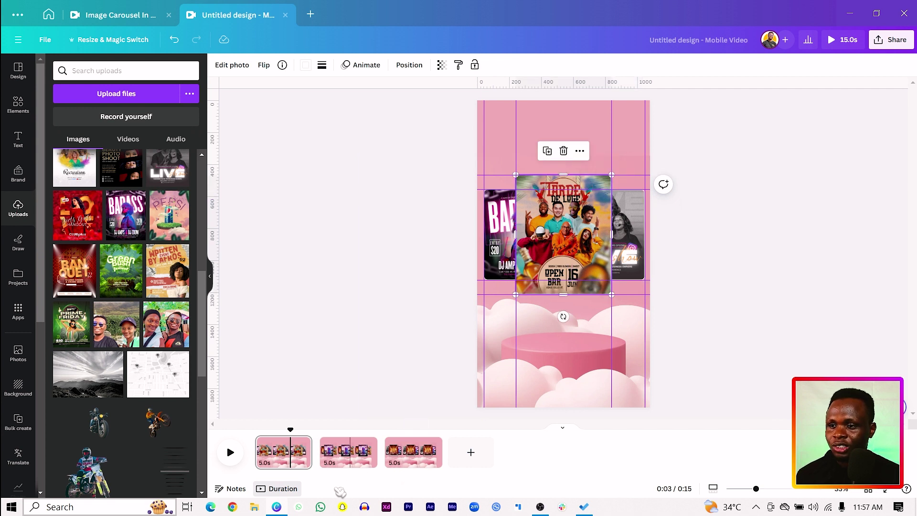
pyautogui.click(410, 454)
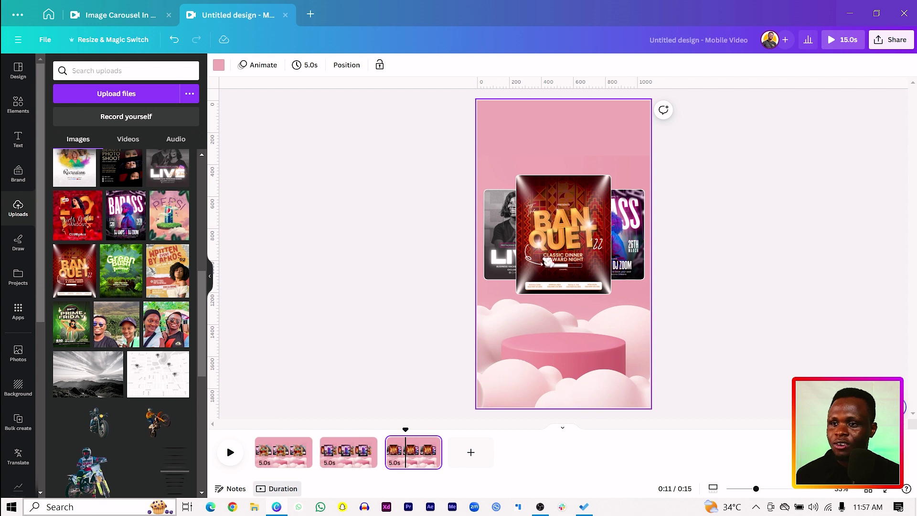
pyautogui.hotkey('ctrl', 'd')
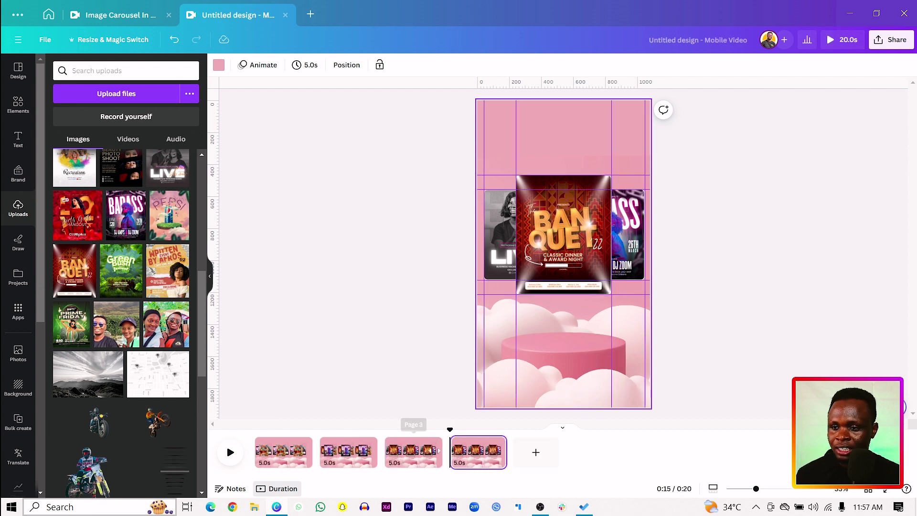
# - On the fourth page, shrink the Banquet flyer into the right slot and enlarge the Live flyer to fill the centre slot's guides
pyautogui.click(549, 262)
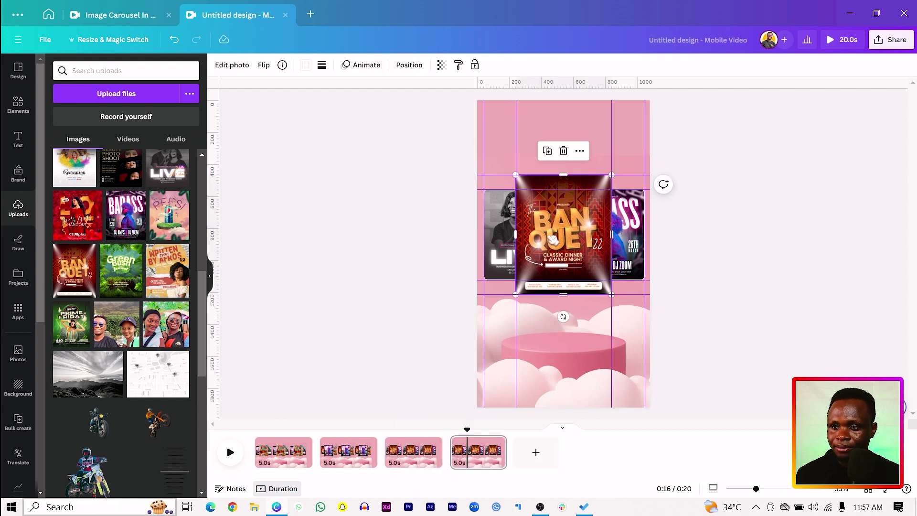
pyautogui.moveTo(553, 240); pyautogui.dragTo(585, 239)
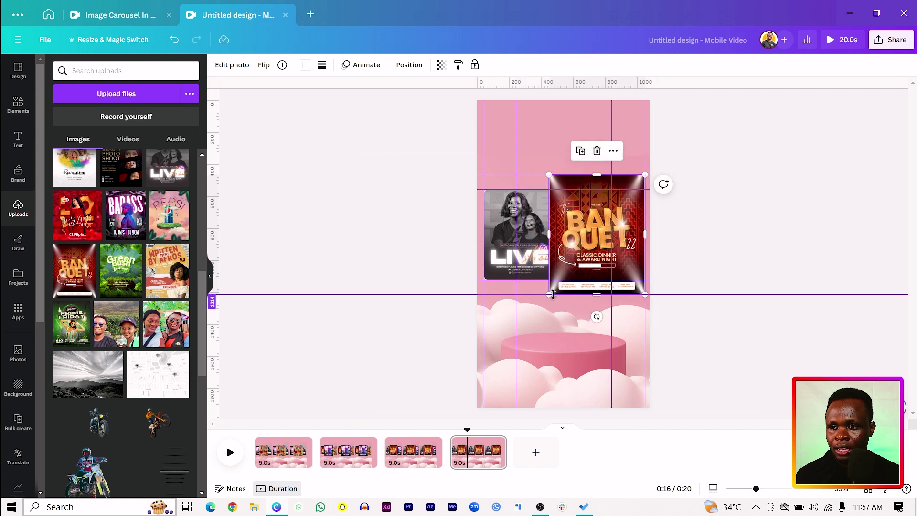
pyautogui.moveTo(550, 292); pyautogui.dragTo(570, 286)
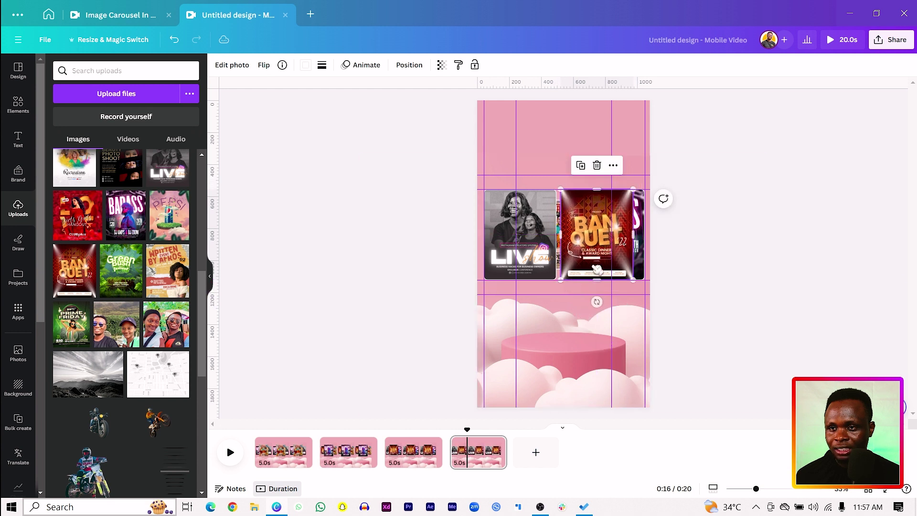
pyautogui.click(532, 243)
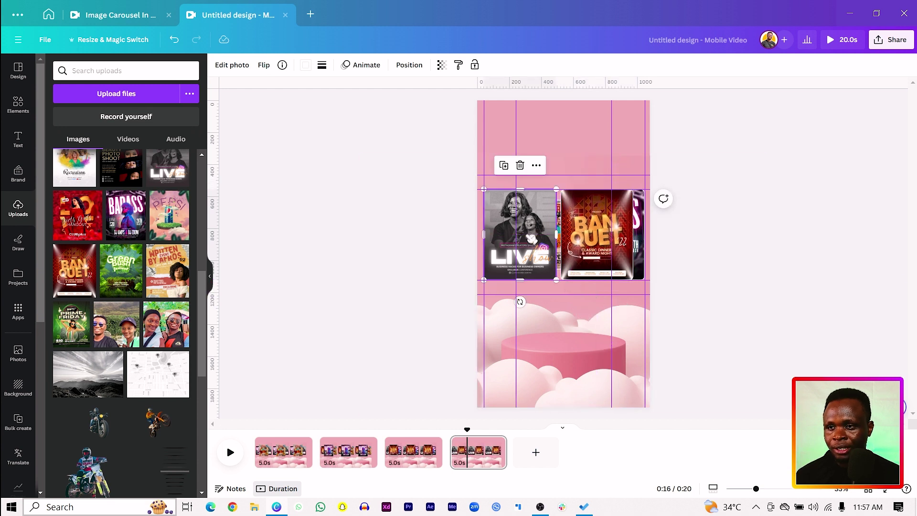
pyautogui.moveTo(570, 237)
pyautogui.mouseDown()
pyautogui.moveTo(581, 239)
pyautogui.moveTo(538, 230)
pyautogui.moveTo(572, 228)
pyautogui.mouseUp()
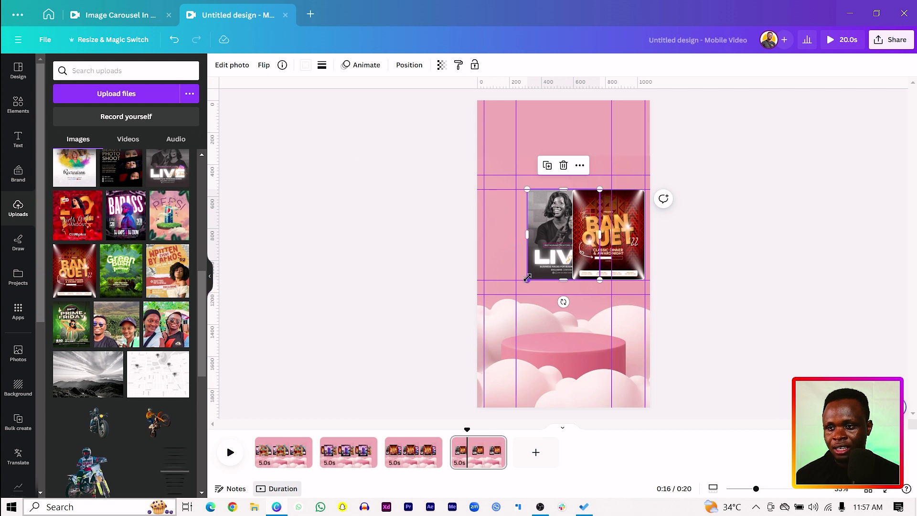
pyautogui.moveTo(528, 278); pyautogui.dragTo(517, 291)
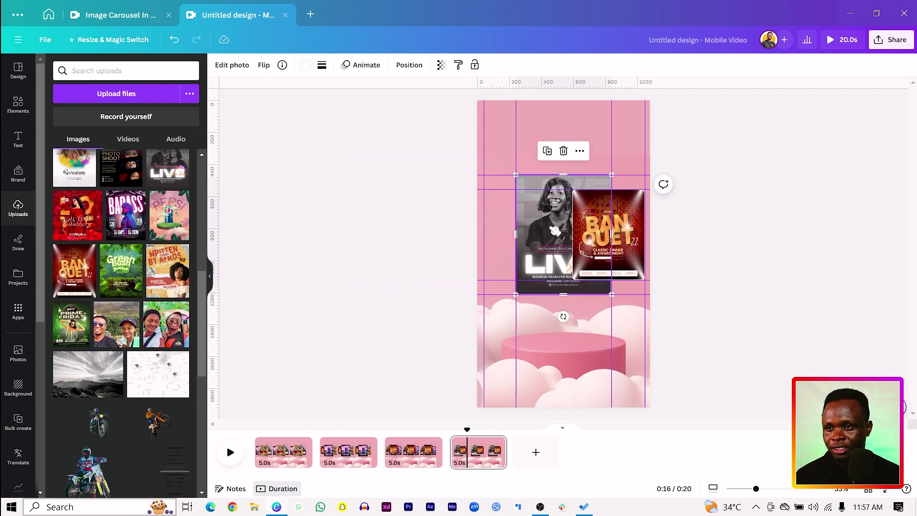
# - Show the fourth page's layers, and move the hidden Tarde flyer to the left slot, enlarged to the side guides
pyautogui.rightClick(555, 230)
pyautogui.moveTo(633, 315)
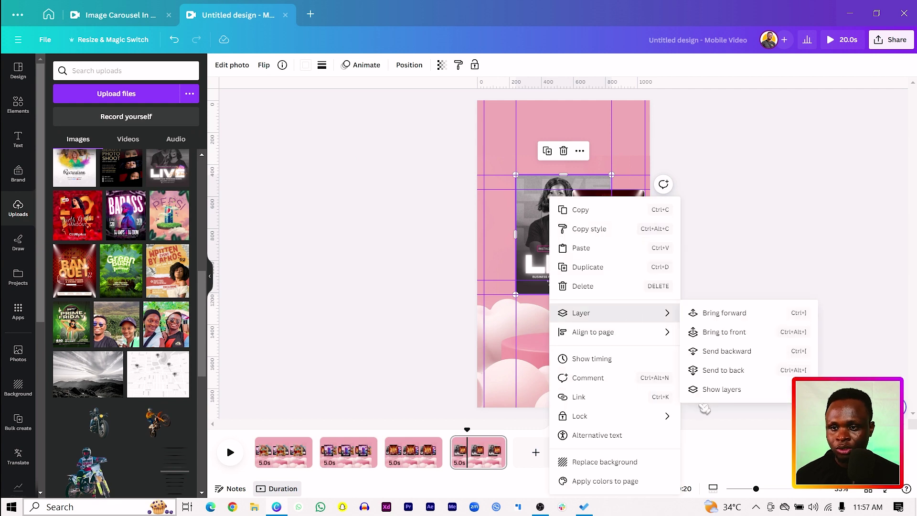
pyautogui.click(714, 390)
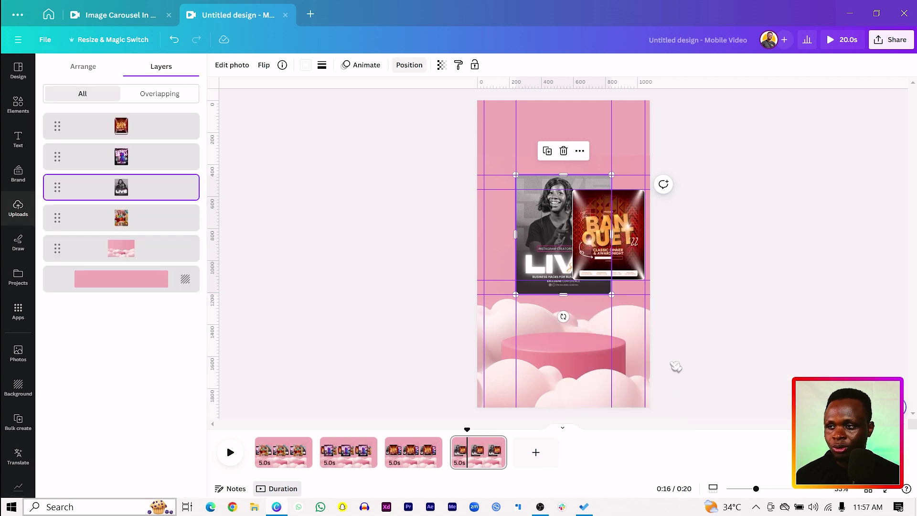
pyautogui.click(126, 224)
pyautogui.moveTo(562, 244)
pyautogui.mouseDown()
pyautogui.moveTo(505, 247)
pyautogui.moveTo(548, 281)
pyautogui.mouseUp()
pyautogui.moveTo(501, 261); pyautogui.dragTo(508, 261)
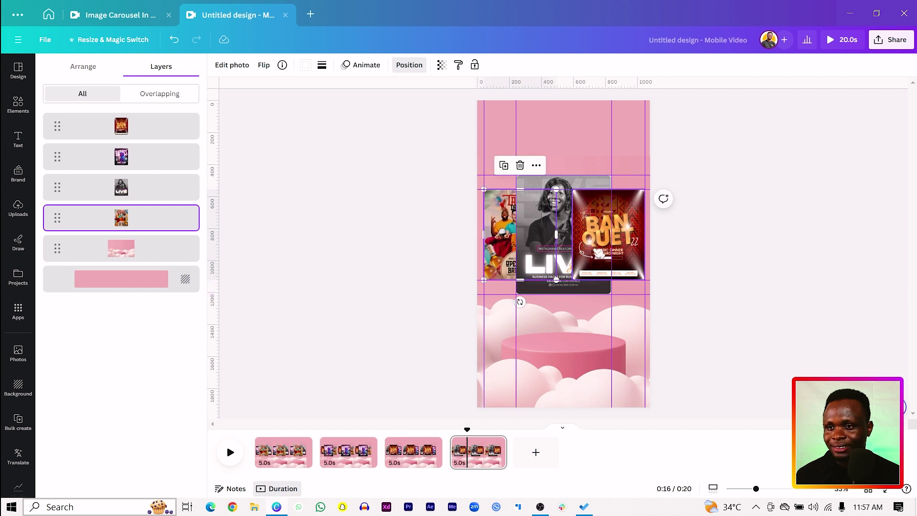
# - Move the Badass flyer from the right slot to the centre and shrink it
pyautogui.click(639, 240)
pyautogui.moveTo(639, 240)
pyautogui.mouseDown()
pyautogui.moveTo(597, 229)
pyautogui.moveTo(646, 225)
pyautogui.mouseUp()
pyautogui.click(642, 230)
pyautogui.click(542, 241)
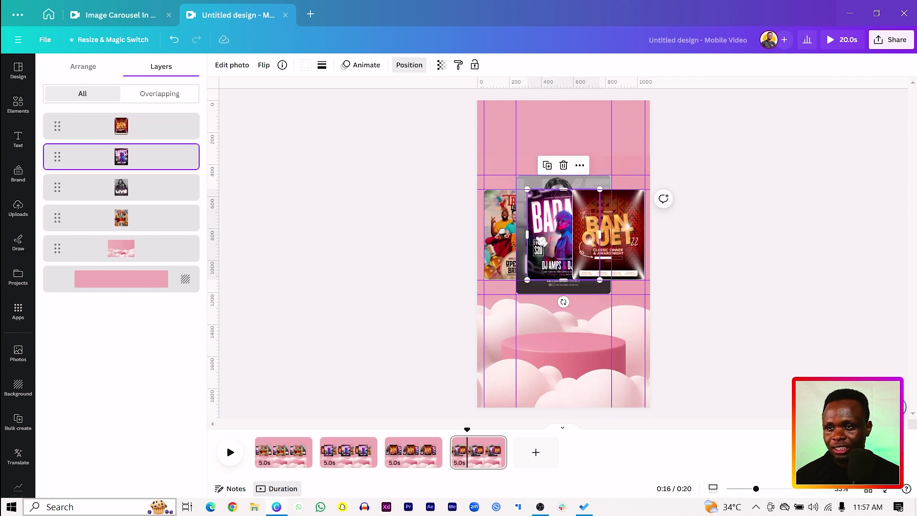
pyautogui.moveTo(528, 278); pyautogui.dragTo(540, 273)
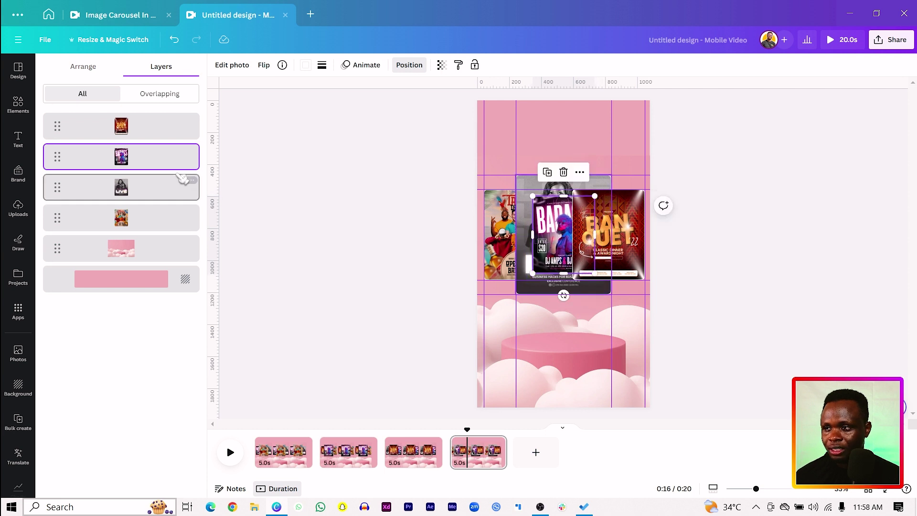
# - Reorder the fourth page's layers so the Banquet flyer sits below Live and Tarde, and Badass sits behind all the other flyers
pyautogui.moveTo(187, 149); pyautogui.dragTo(163, 218)
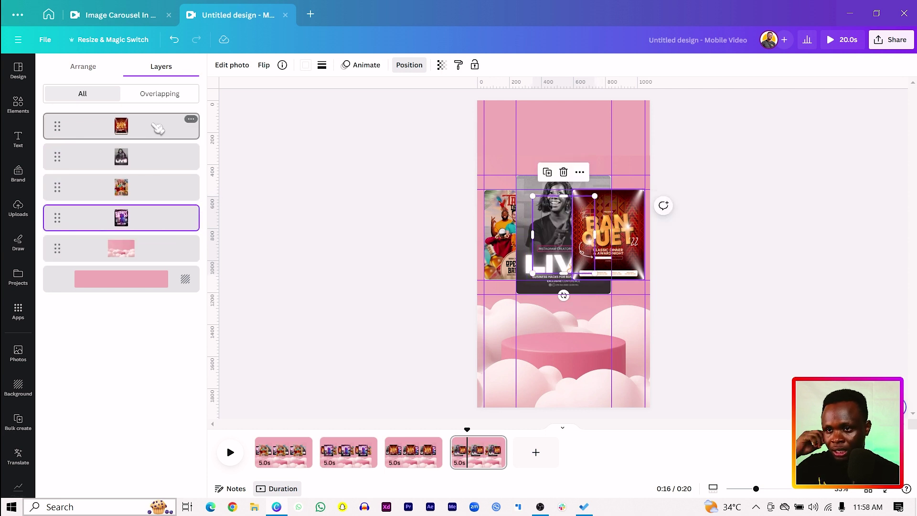
pyautogui.moveTo(162, 126); pyautogui.dragTo(160, 186)
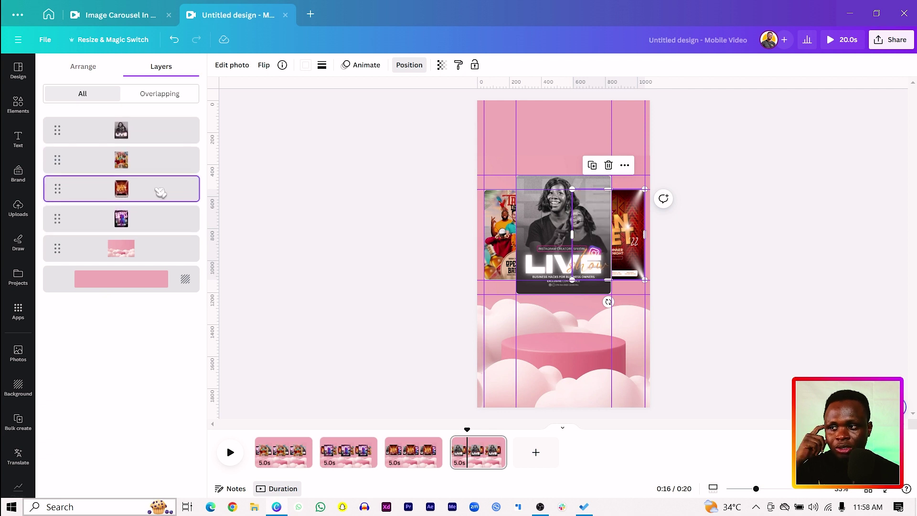
pyautogui.click(535, 225)
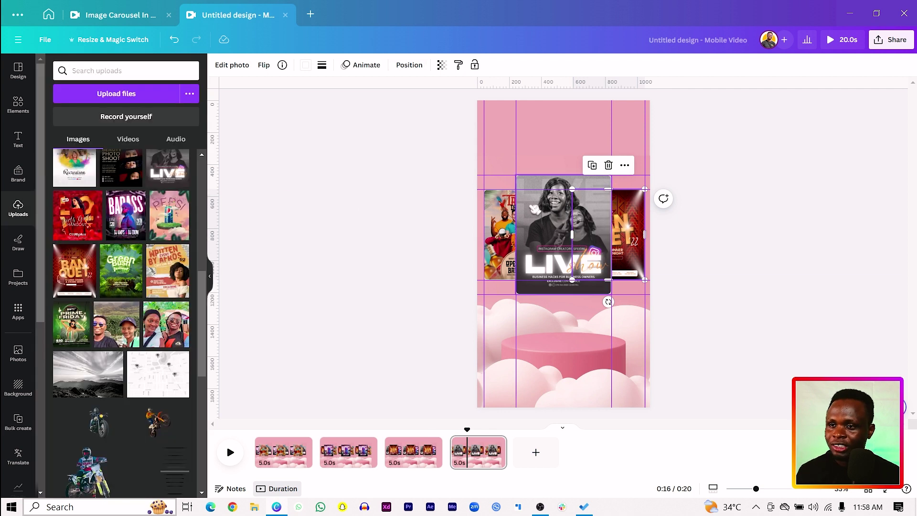
pyautogui.click(425, 206)
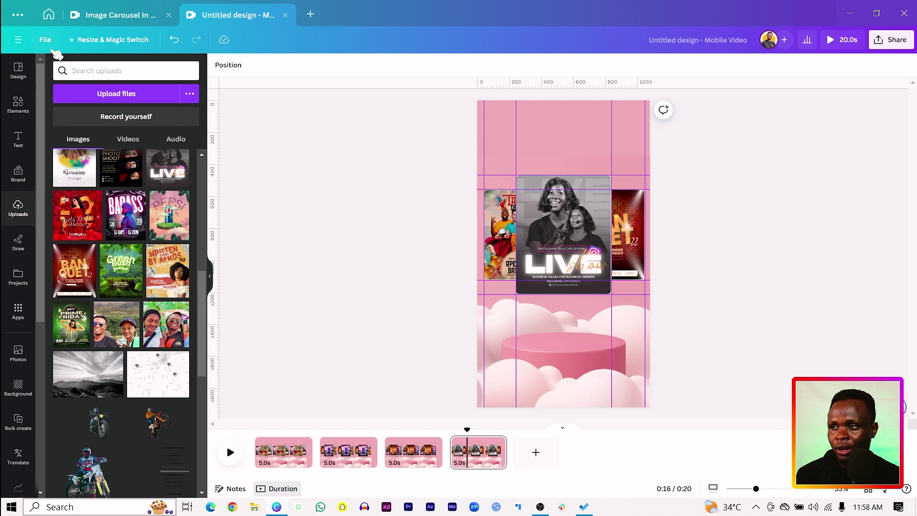
# - Search the elements library for "shadow" and limit the results to graphics
pyautogui.click(19, 101)
pyautogui.click(116, 71)
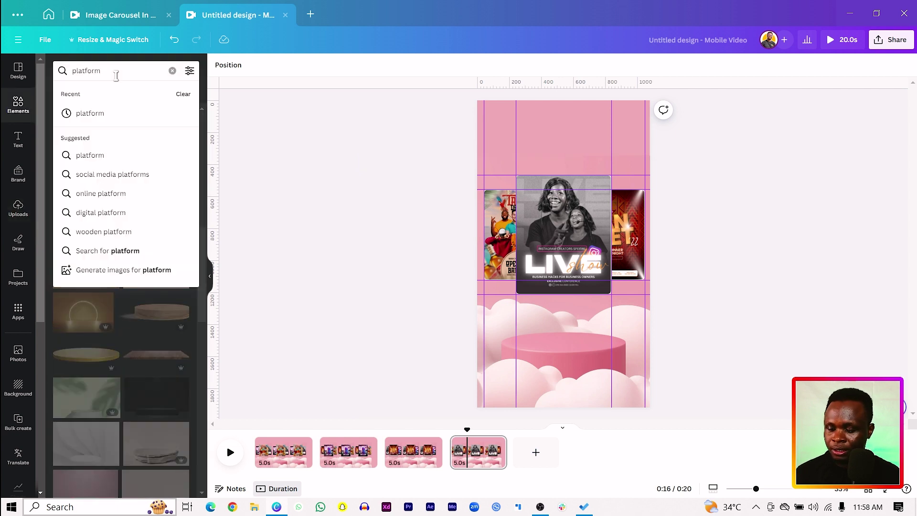
pyautogui.write('shadow')
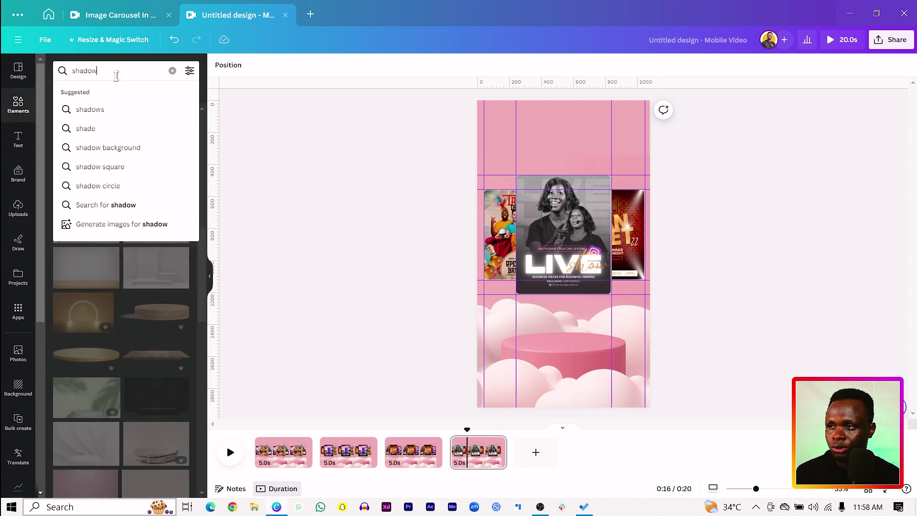
pyautogui.press('Return')
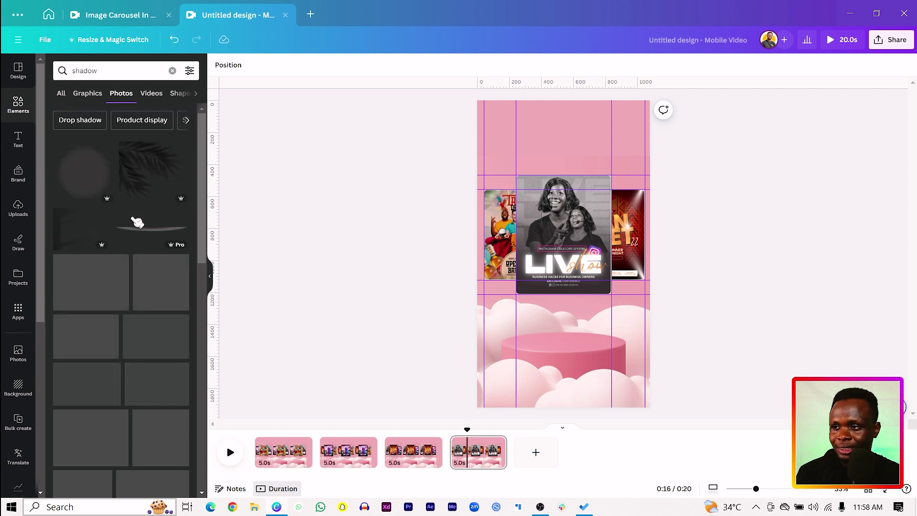
pyautogui.scroll(-3, 148, 284)
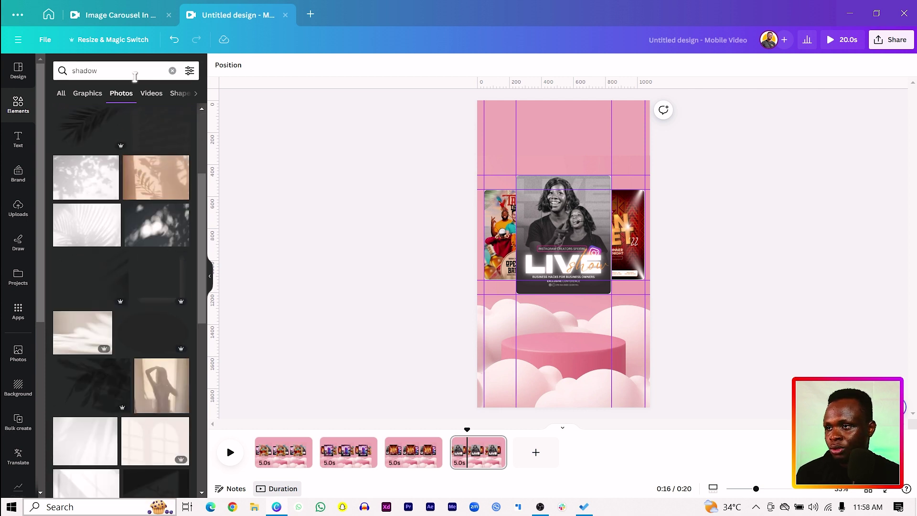
pyautogui.click(99, 95)
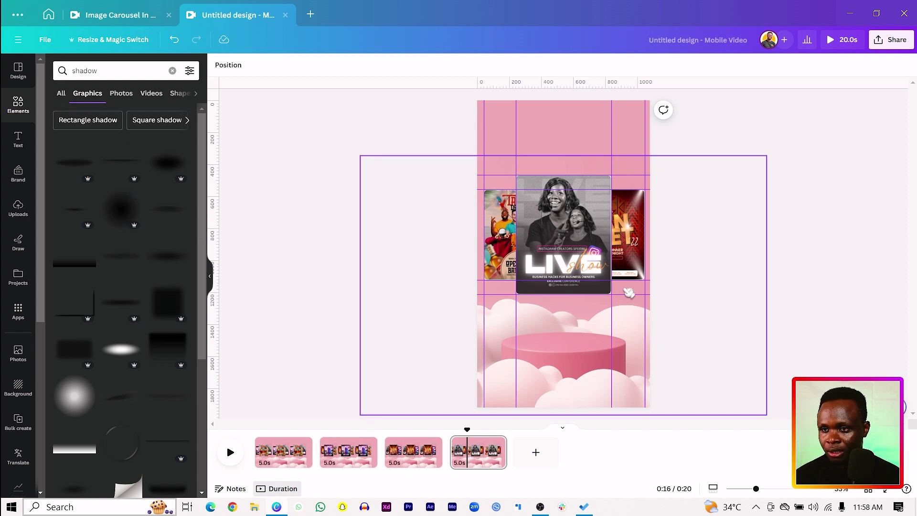
# - Try a soft oval shadow graphic on the fourth page, moved onto the podium's top and shrunk
pyautogui.click(174, 226)
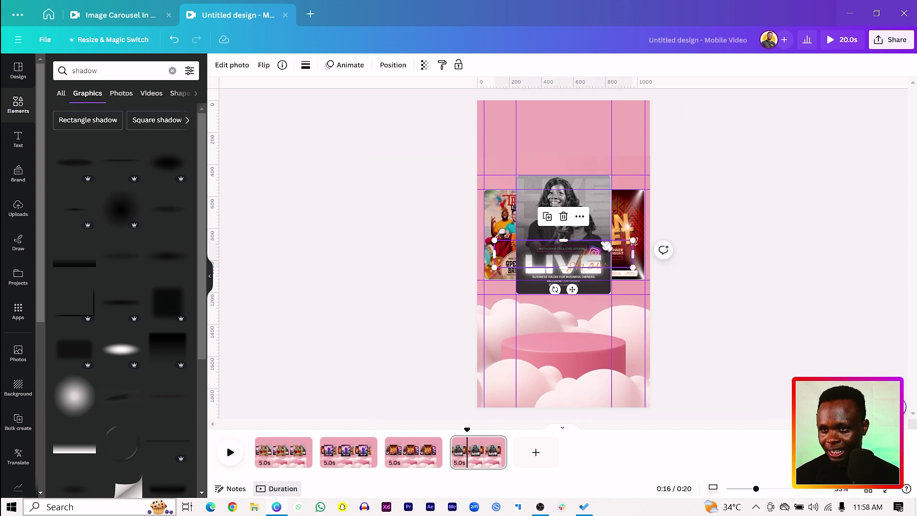
pyautogui.moveTo(576, 251); pyautogui.dragTo(569, 339)
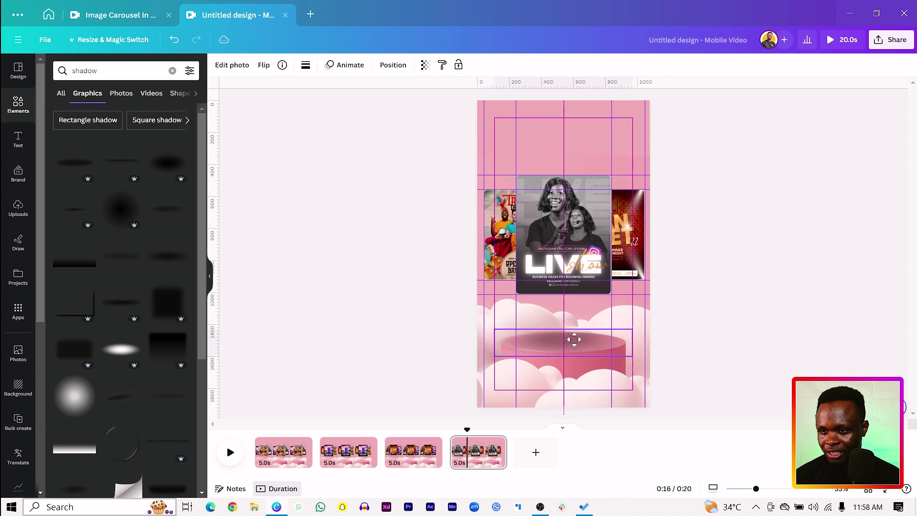
pyautogui.moveTo(489, 356); pyautogui.dragTo(559, 337)
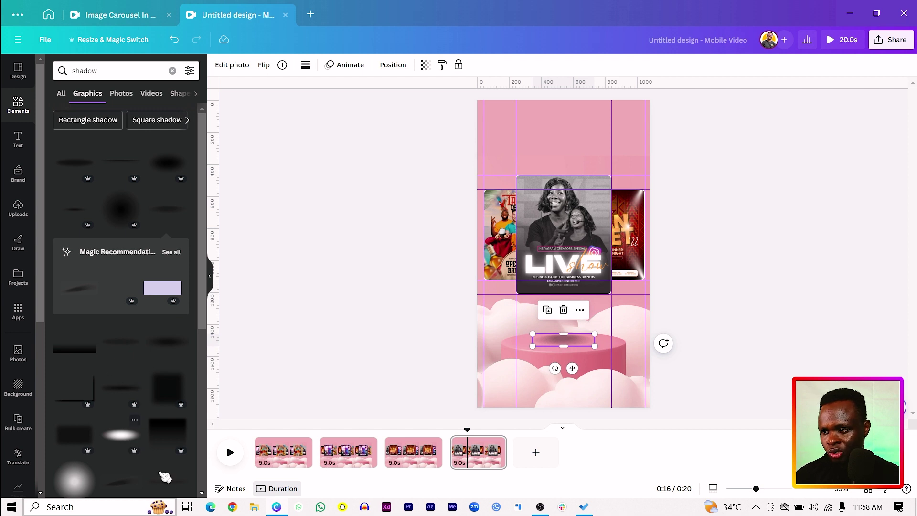
# - Replace the soft shadow with a darker oval shadow graphic, shrunk and placed on the podium's top
pyautogui.moveTo(184, 488); pyautogui.dragTo(581, 345)
pyautogui.click(569, 340)
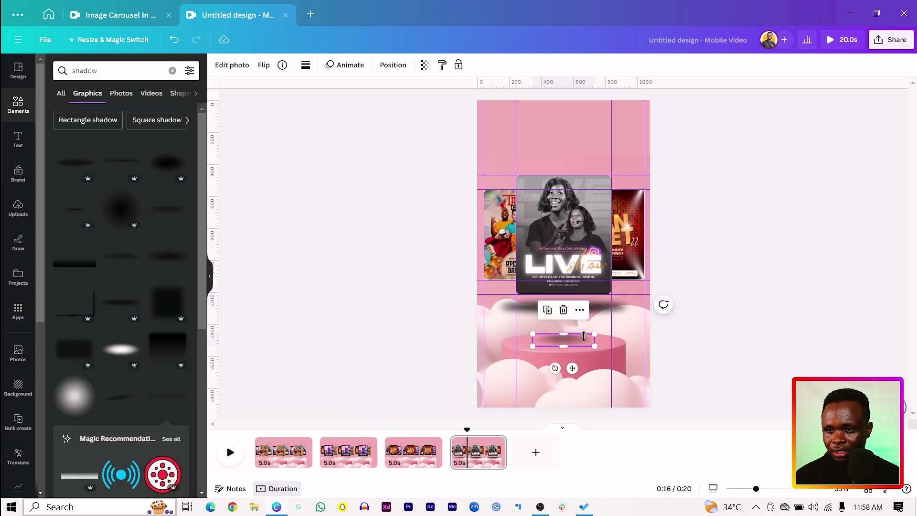
pyautogui.click(598, 311)
pyautogui.moveTo(598, 311); pyautogui.dragTo(570, 366)
# - Set the podium shadow's transparency to 41
pyautogui.click(426, 65)
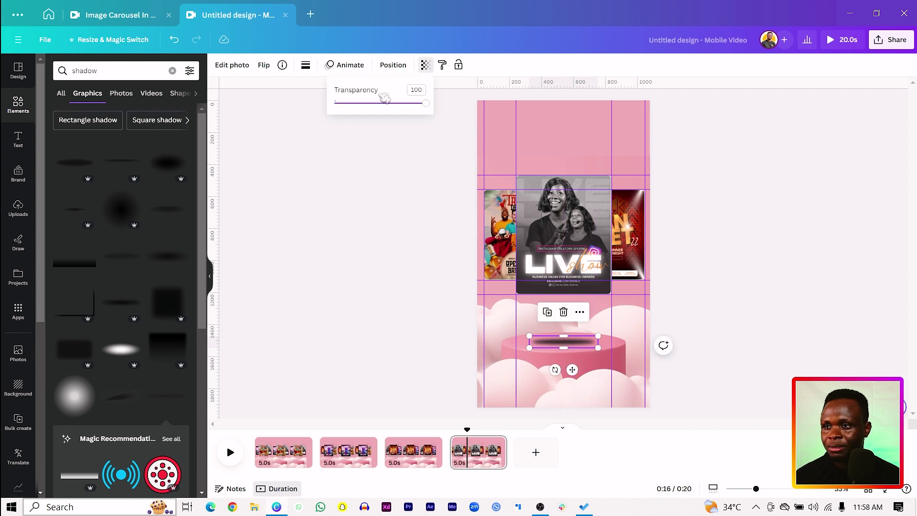
pyautogui.click(392, 107)
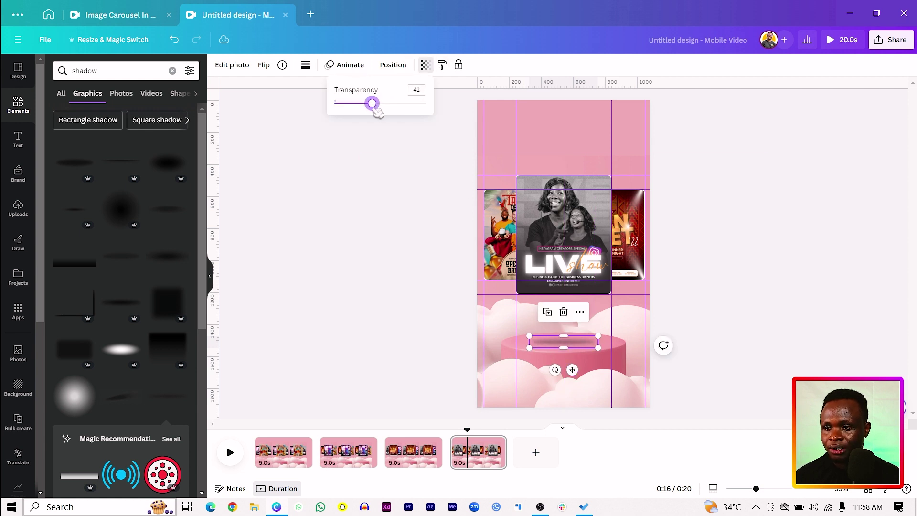
pyautogui.click(366, 160)
# - Nudge the shadow slightly on the podium's top, align it to the page's horizontal centre, and reselect it
pyautogui.click(565, 344)
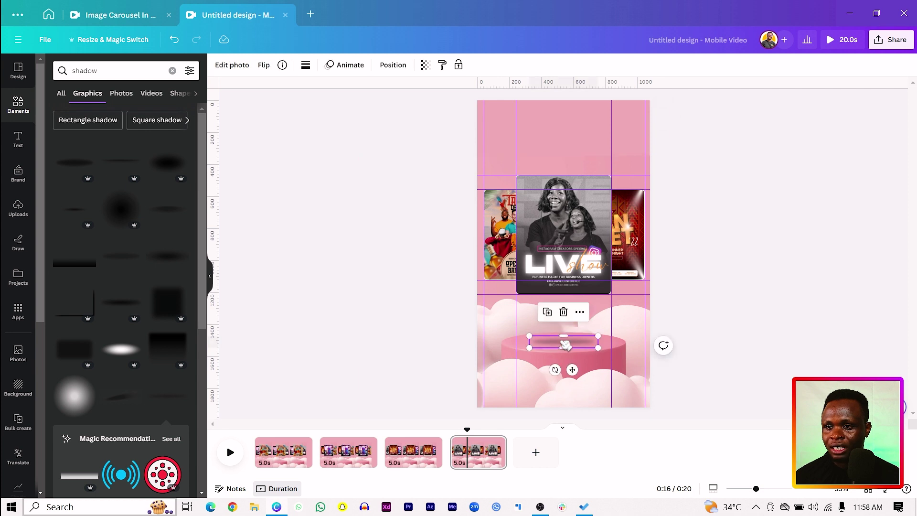
pyautogui.moveTo(565, 344); pyautogui.dragTo(562, 343)
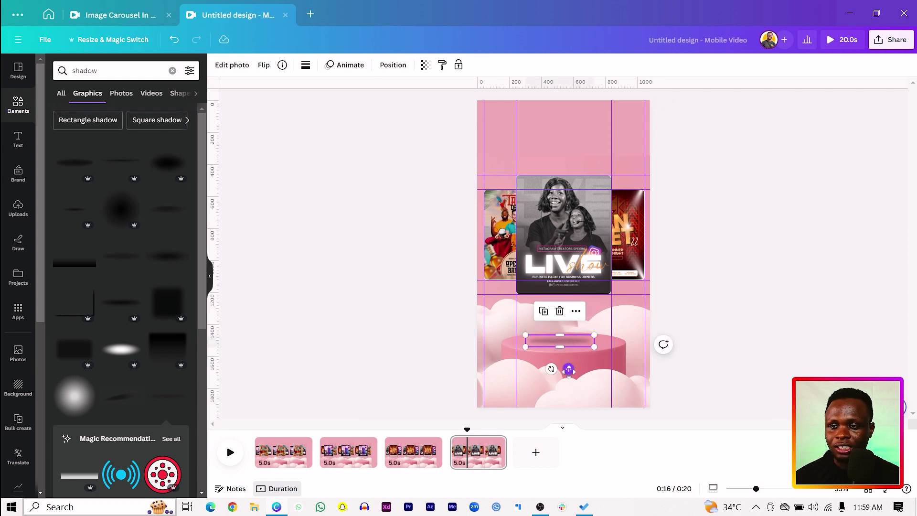
pyautogui.click(390, 66)
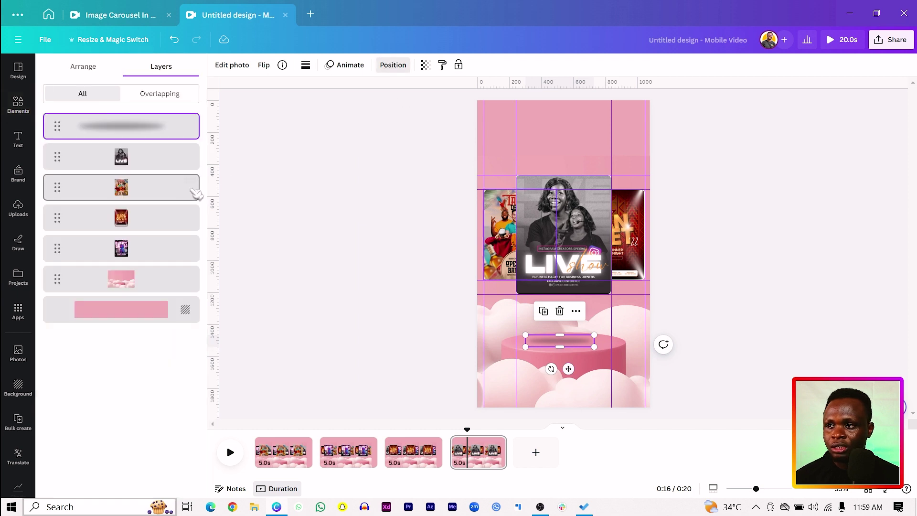
pyautogui.click(83, 66)
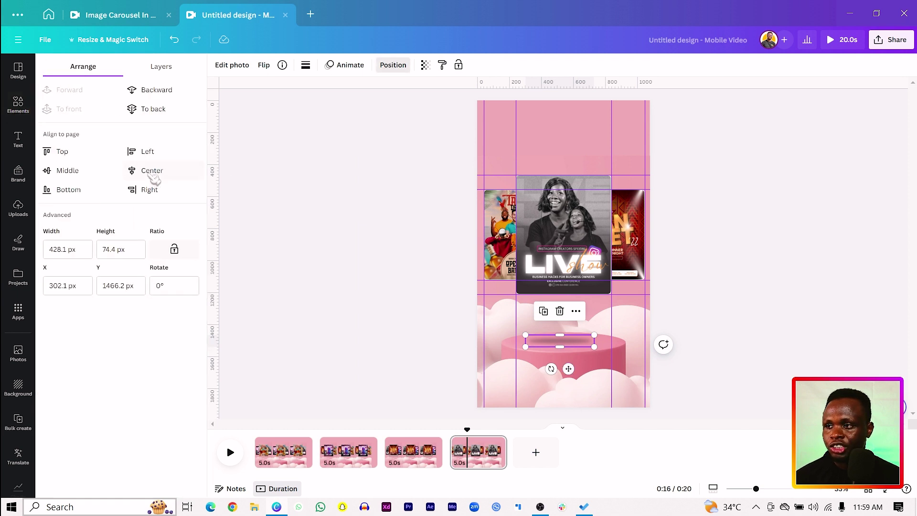
pyautogui.click(345, 323)
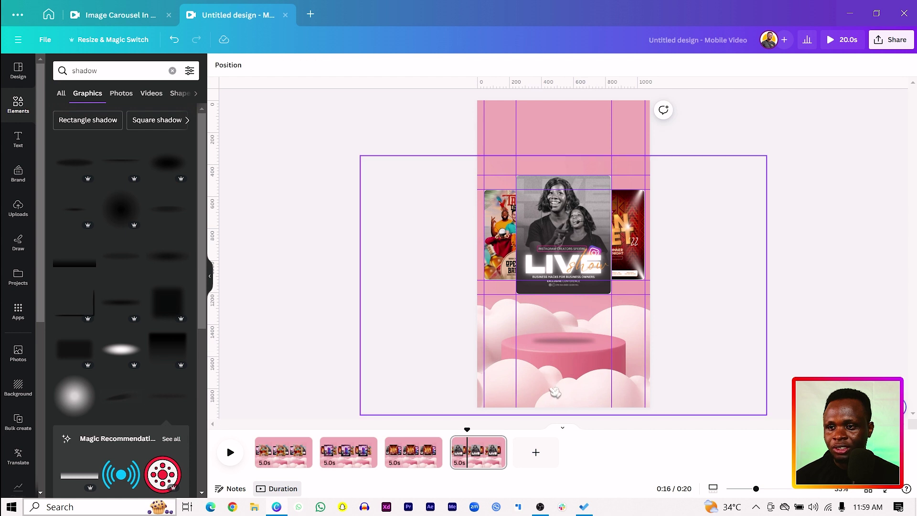
pyautogui.click(574, 343)
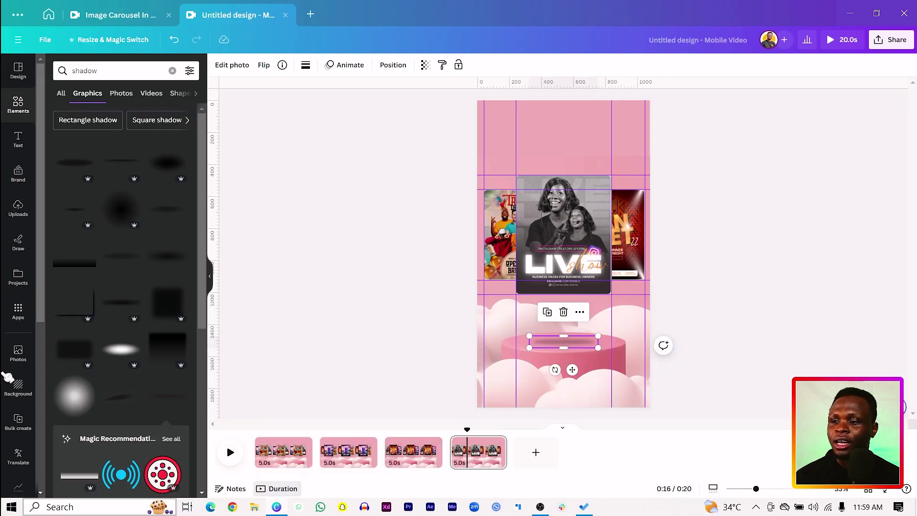
# - Add a Match & Move transition after the first page, apply it between all pages, and preview the animation from the start
pyautogui.click(294, 470)
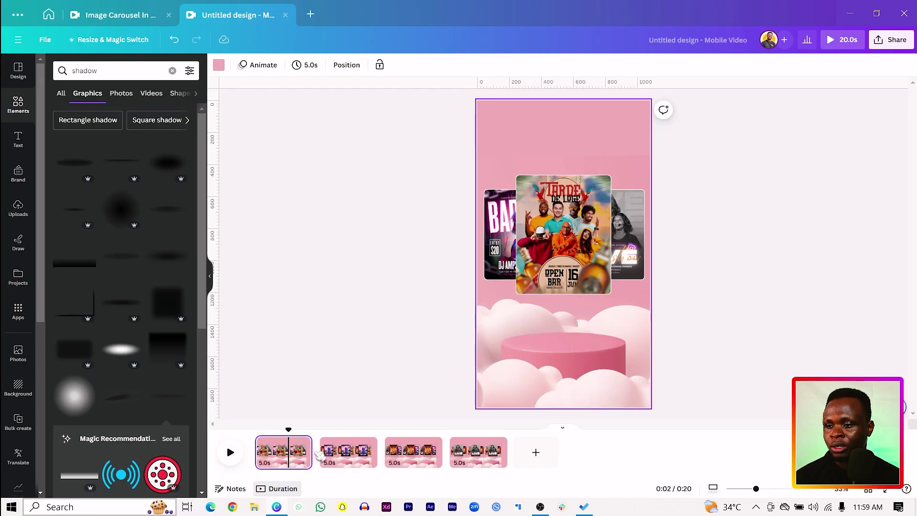
pyautogui.moveTo(319, 456)
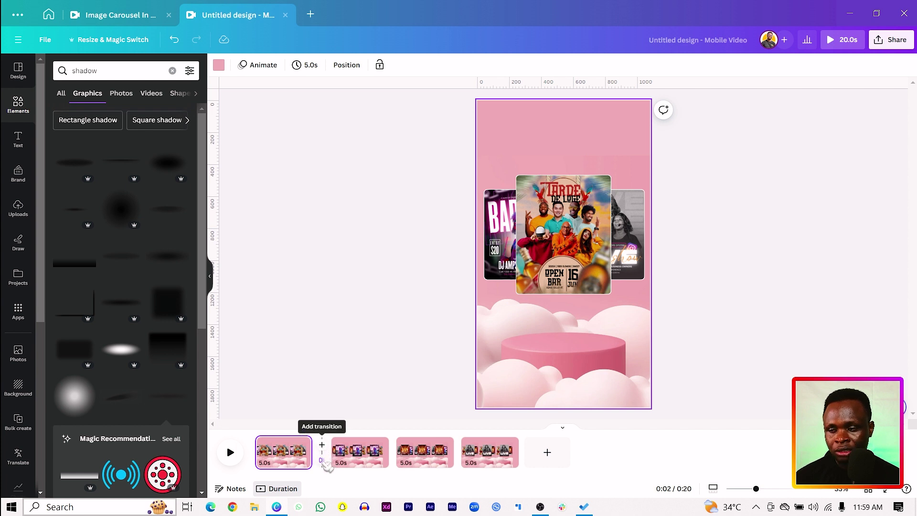
pyautogui.click(323, 461)
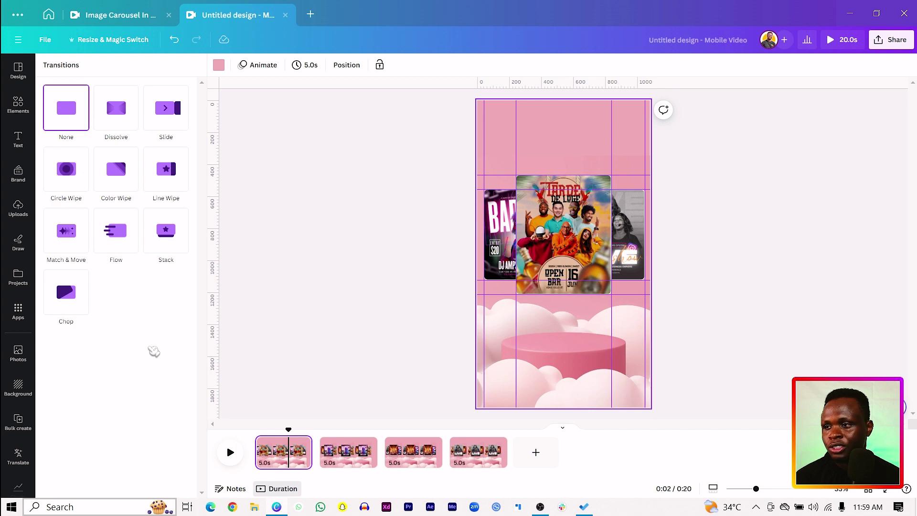
pyautogui.click(81, 234)
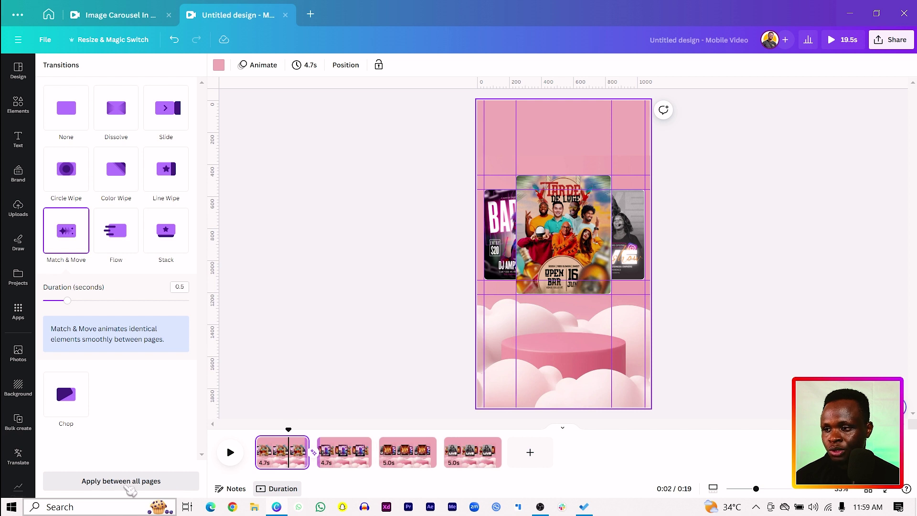
pyautogui.click(146, 482)
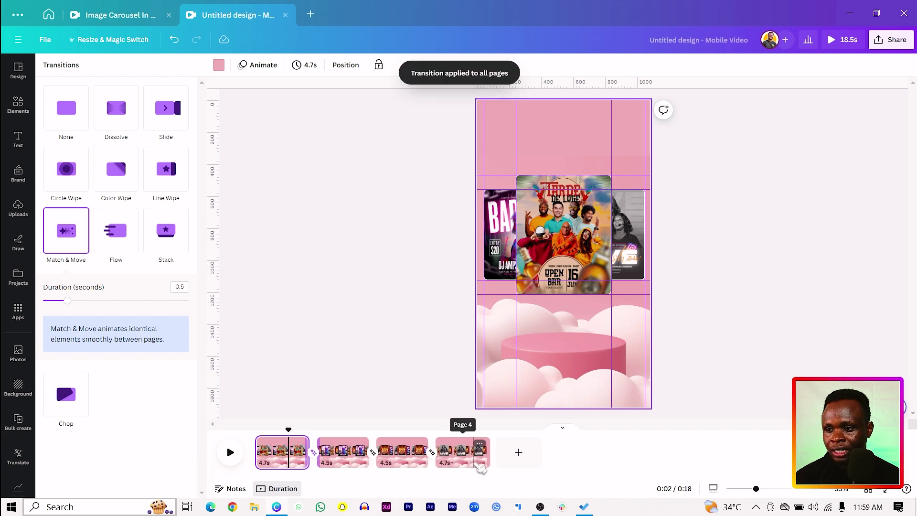
pyautogui.moveTo(285, 429); pyautogui.dragTo(247, 441)
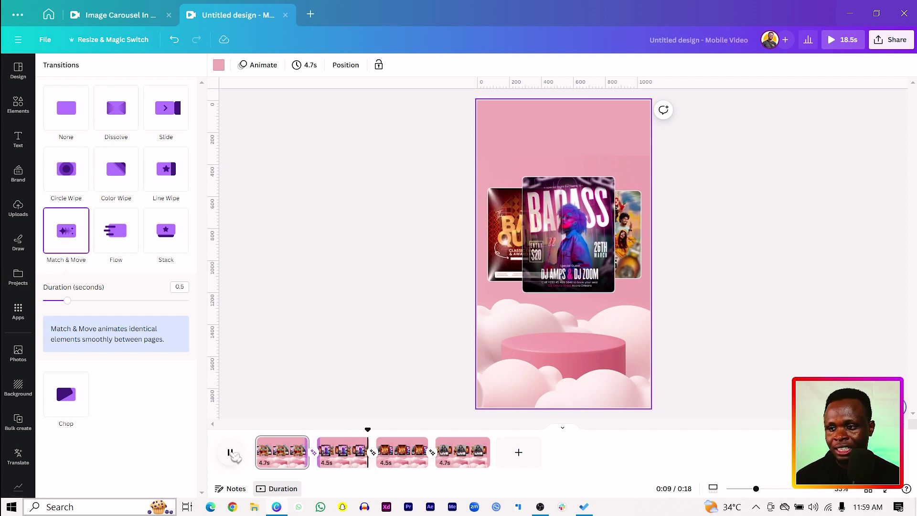
pyautogui.click(382, 348)
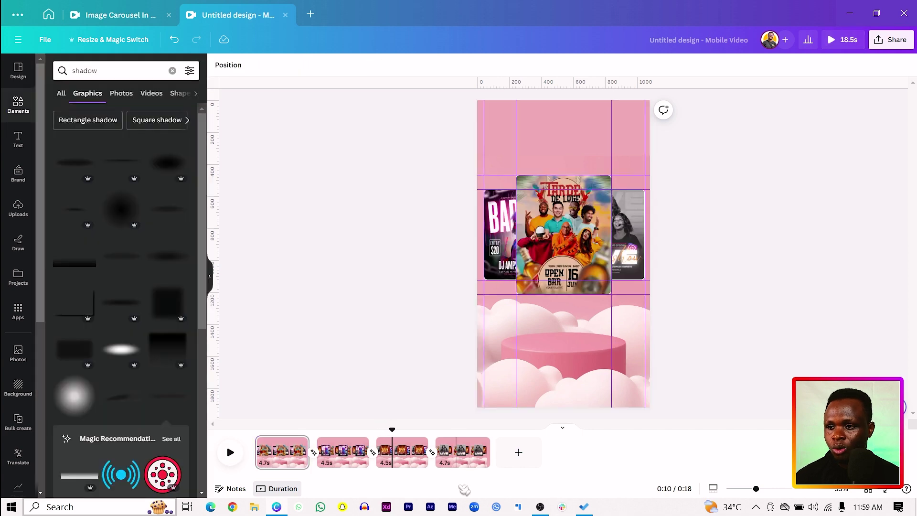
# - Shorten the four pages to 2.7 s, 2.9 s, 2.5 s and 3.2 s in order
pyautogui.moveTo(392, 427); pyautogui.dragTo(288, 451)
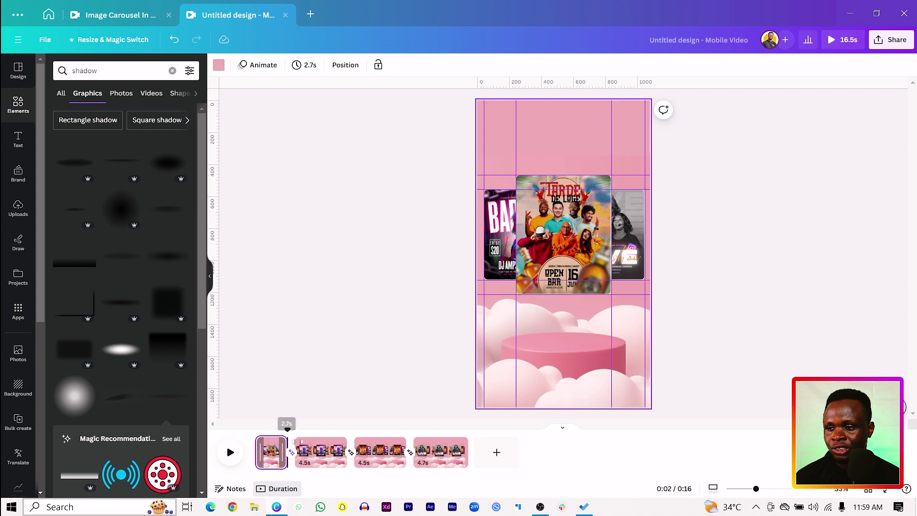
pyautogui.moveTo(347, 452); pyautogui.dragTo(328, 451)
pyautogui.moveTo(388, 452); pyautogui.dragTo(368, 451)
pyautogui.click(420, 445)
pyautogui.click(408, 449)
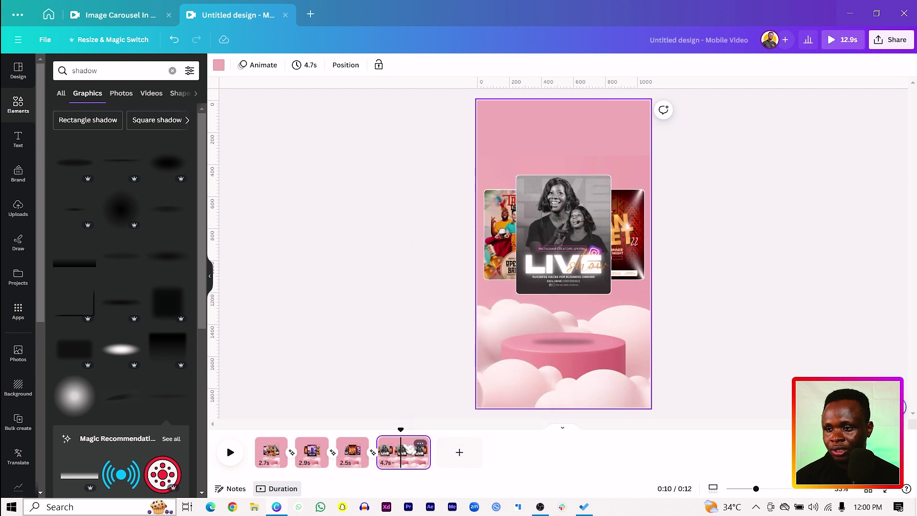
pyautogui.click(433, 448)
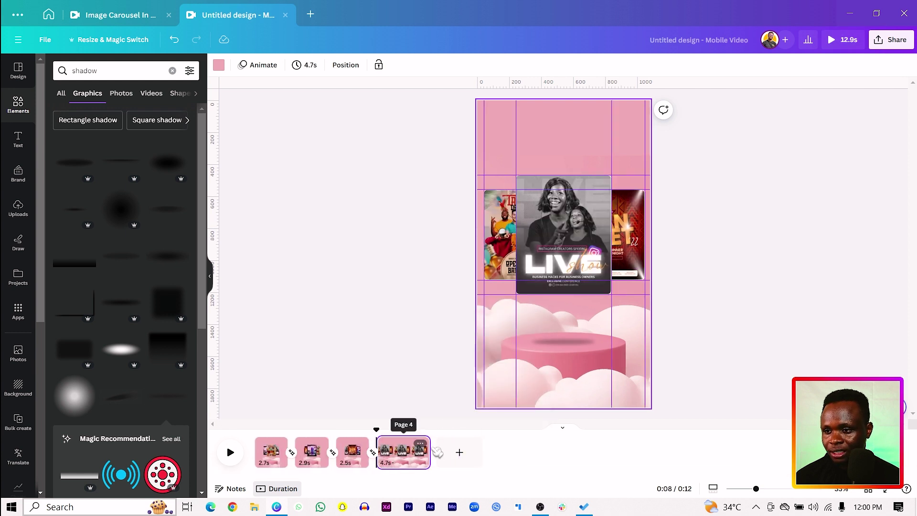
pyautogui.moveTo(437, 452); pyautogui.dragTo(414, 452)
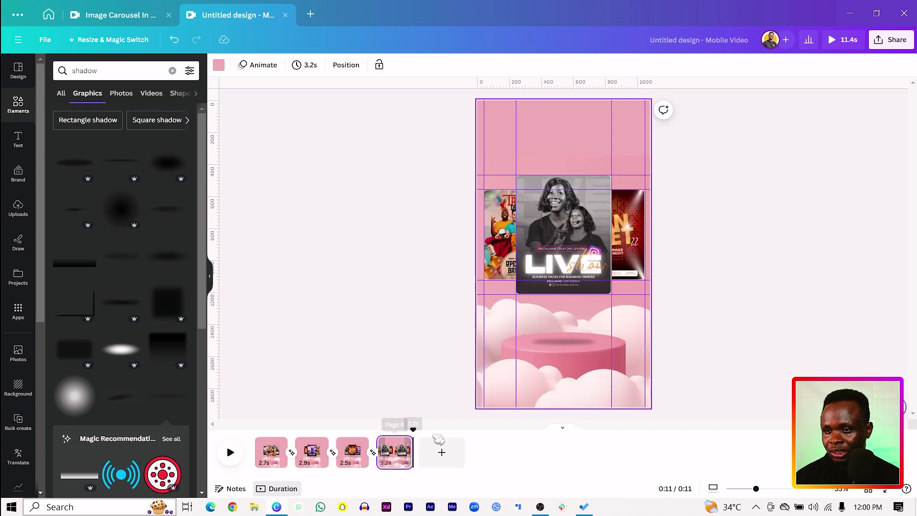
# - Copy the podium shadow from the fourth page onto the first, second and third pages, and return the playhead to the start
pyautogui.click(539, 339)
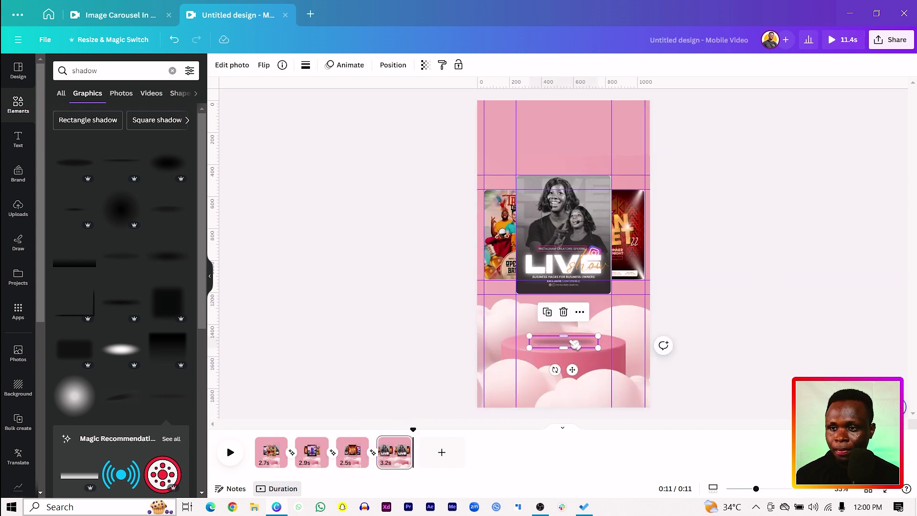
pyautogui.click(275, 448)
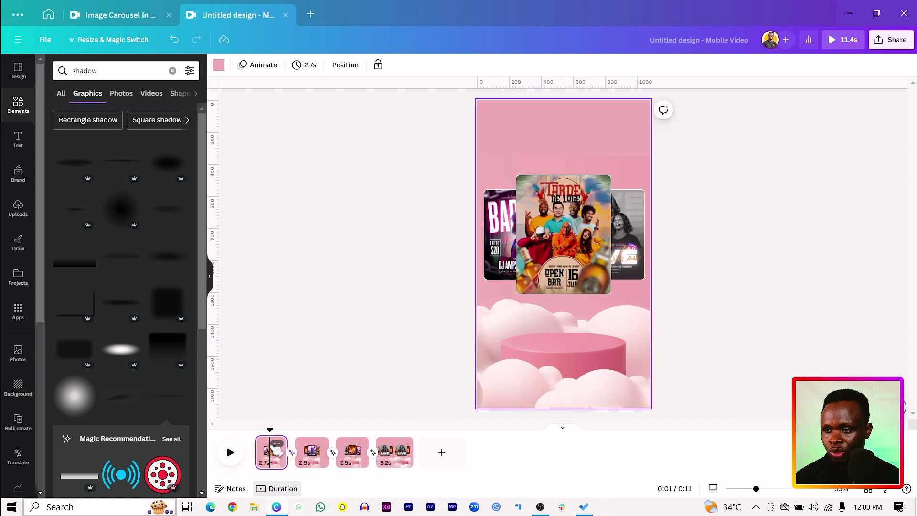
pyautogui.click(312, 454)
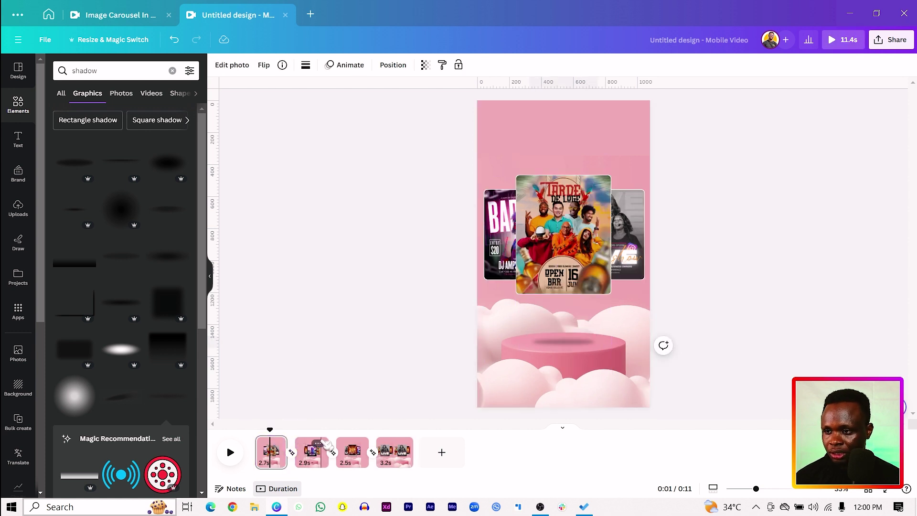
pyautogui.click(355, 462)
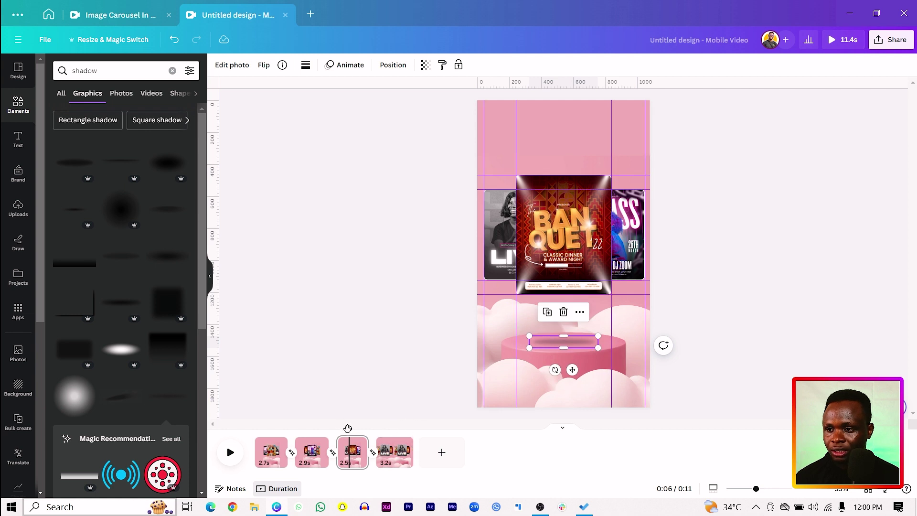
pyautogui.moveTo(348, 428); pyautogui.dragTo(248, 449)
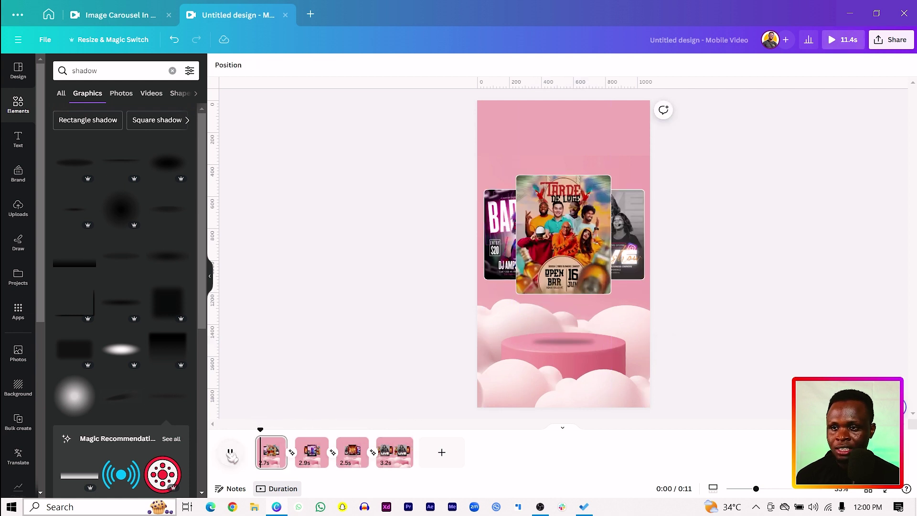